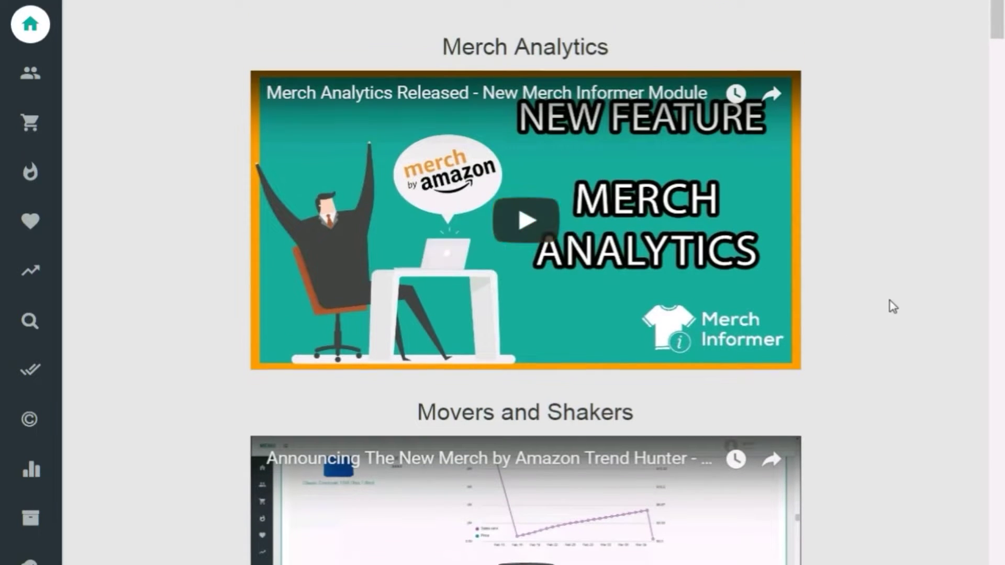
Step: Scroll the home page, highlighting the Merch Archive, Keyword Cloud and Merch Hunter Module headings
scroll(892, 309, down, 5)
scroll(893, 315, up, 5)
scroll(678, 274, down, 2)
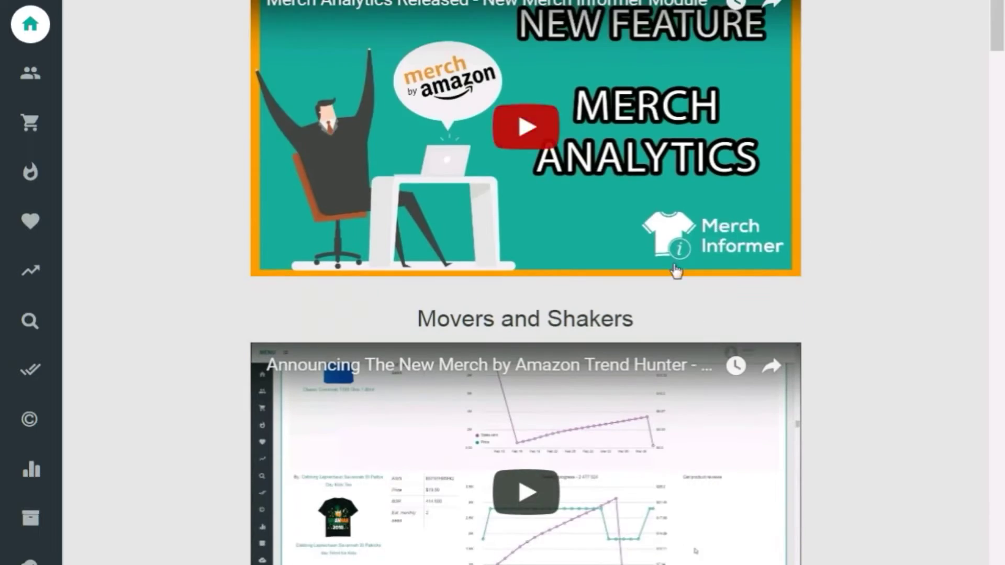
drag(433, 319, 795, 333)
scroll(545, 209, down, 8)
triple_click(545, 210)
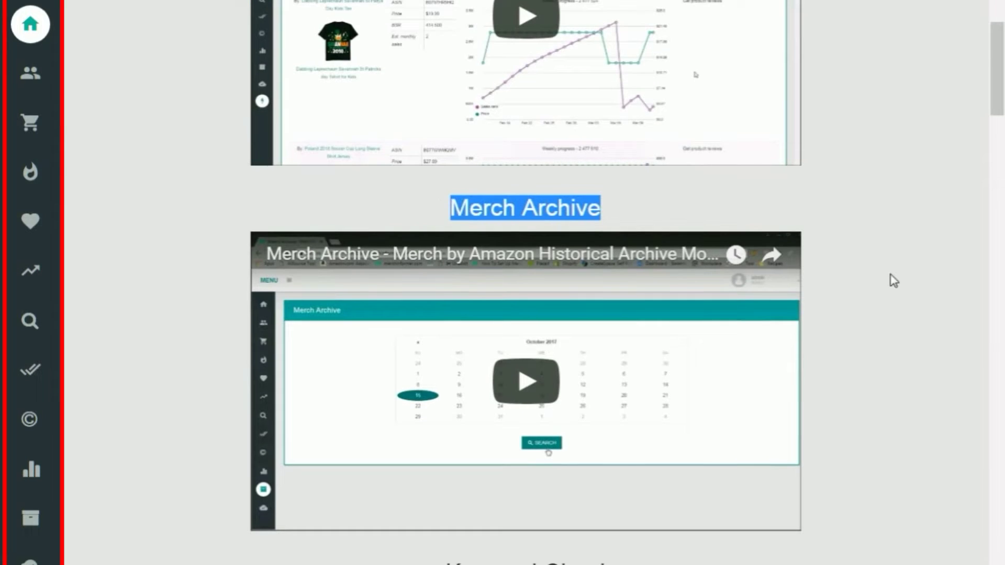
scroll(890, 292, down, 5)
triple_click(529, 289)
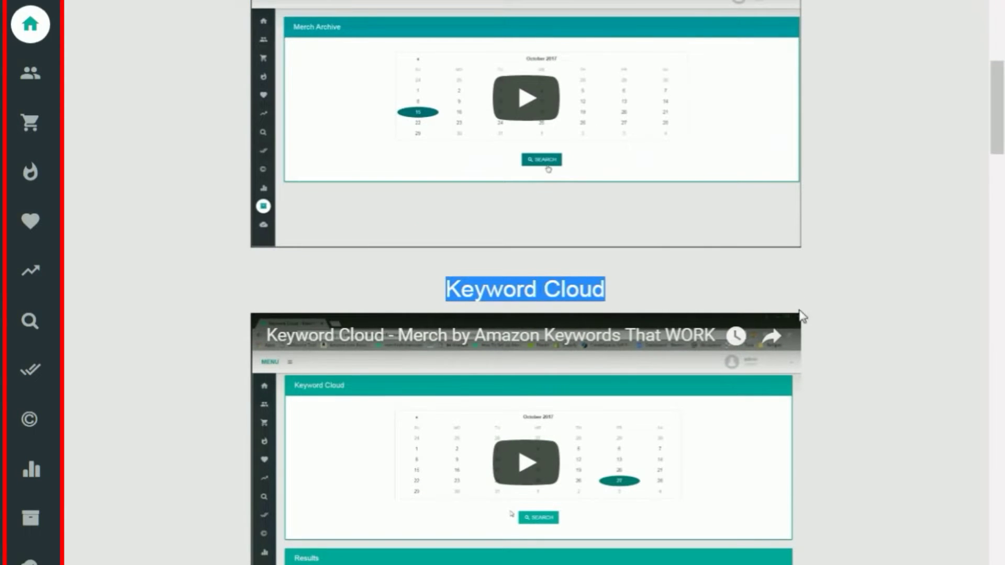
scroll(858, 324, down, 7)
scroll(859, 324, down, 4)
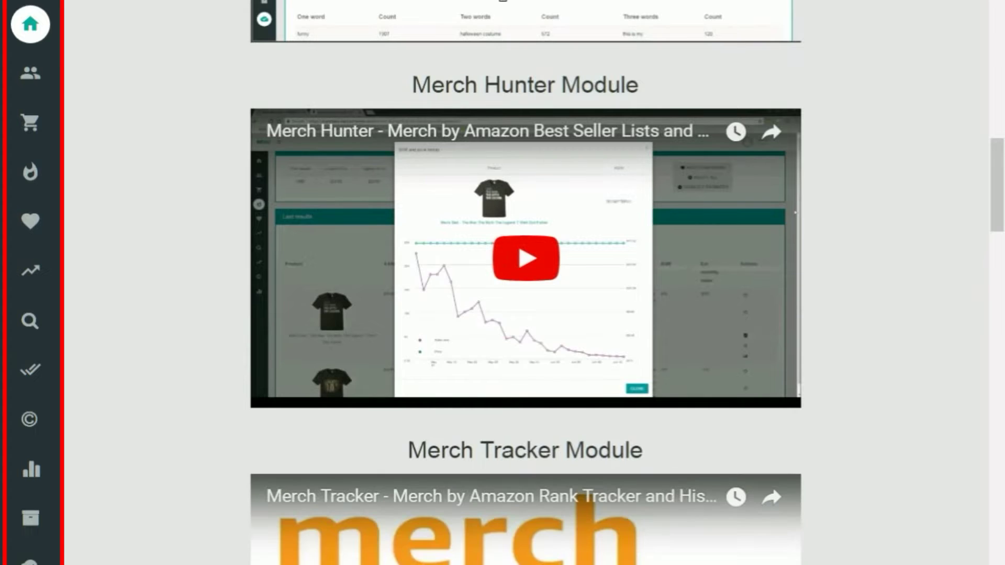
triple_click(524, 91)
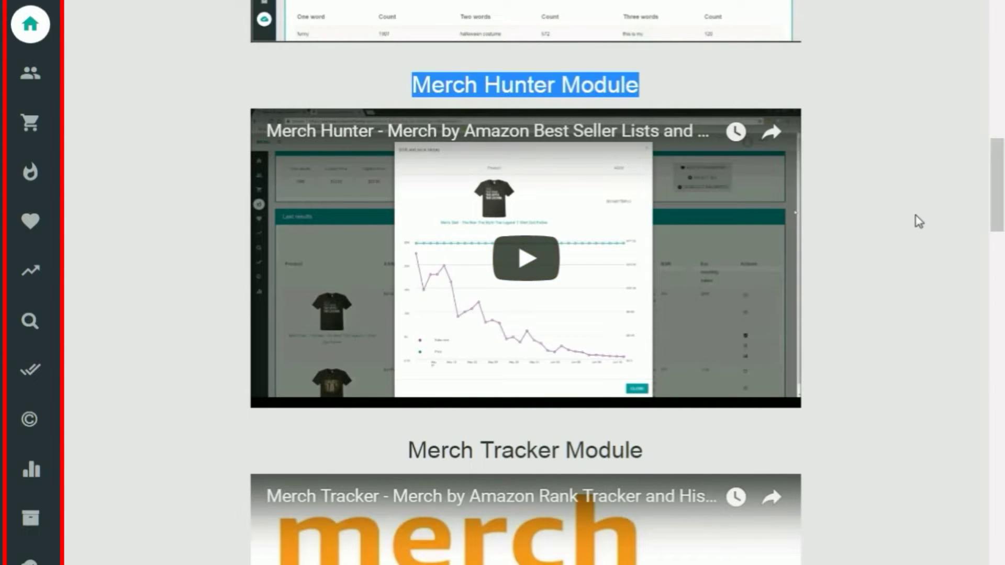
scroll(900, 252, down, 15)
scroll(866, 287, down, 10)
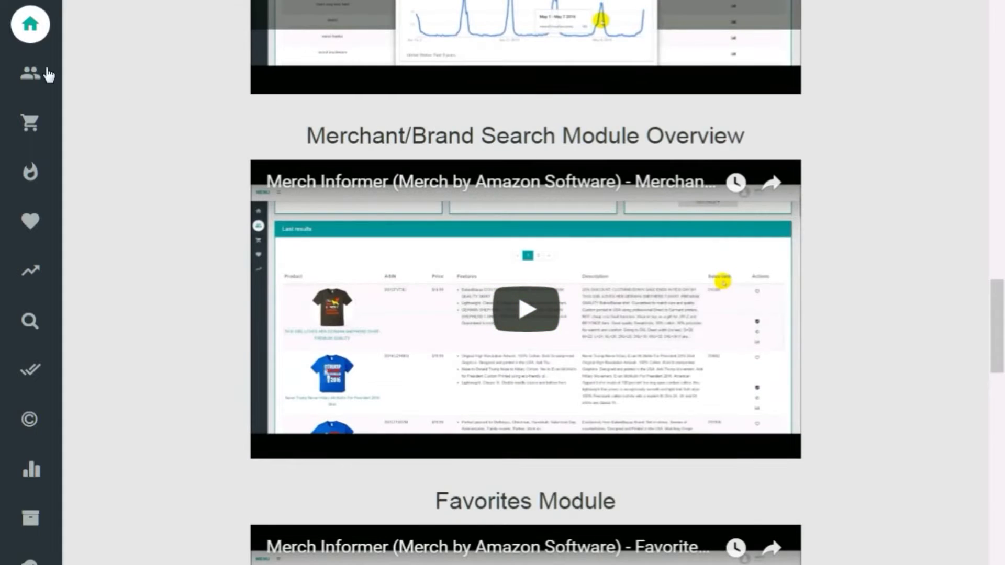
mouse_move(30, 172)
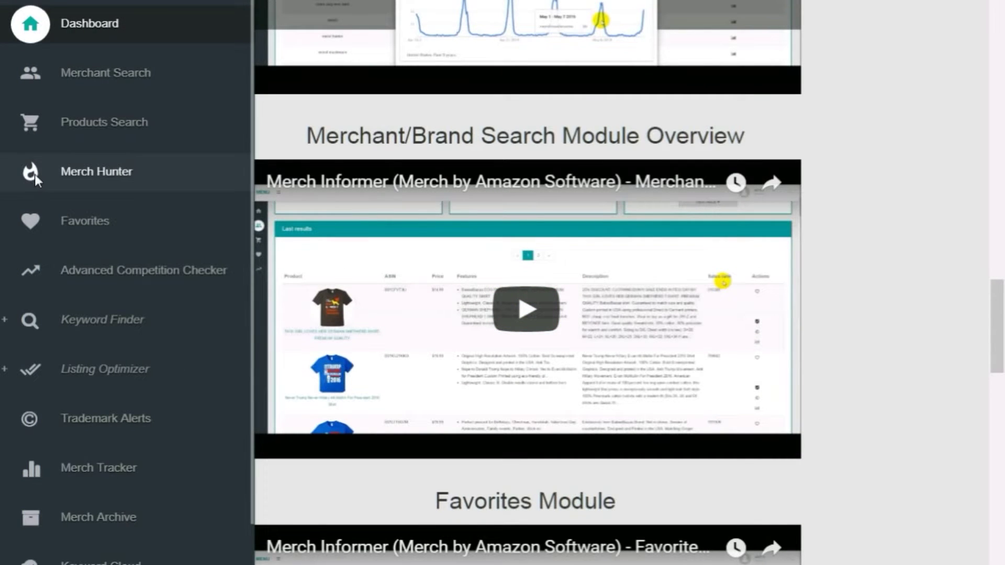
Step: Run a Merch Hunter search for Top 100 shirts ranked 1–100 000 and review the results
click(35, 174)
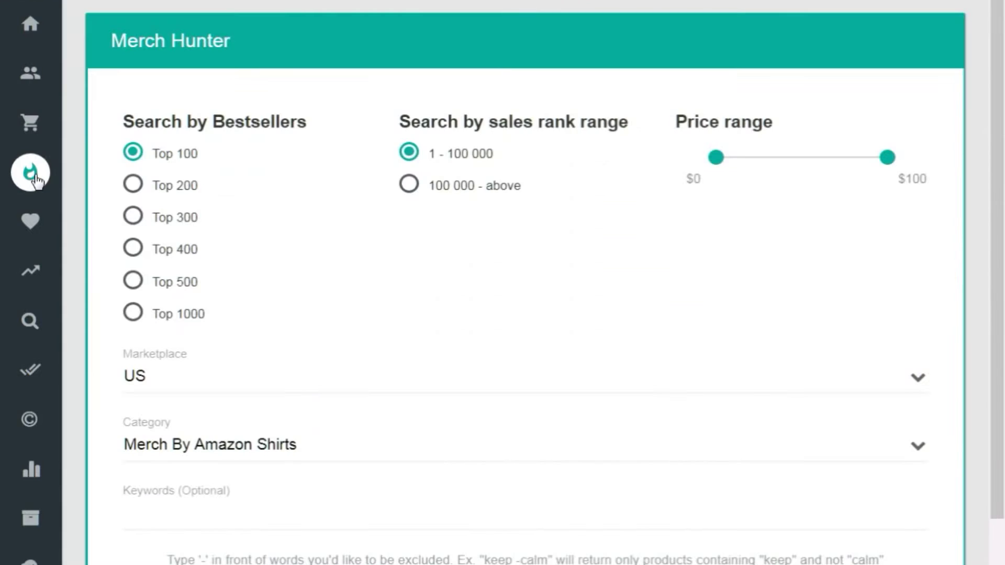
scroll(230, 294, down, 2)
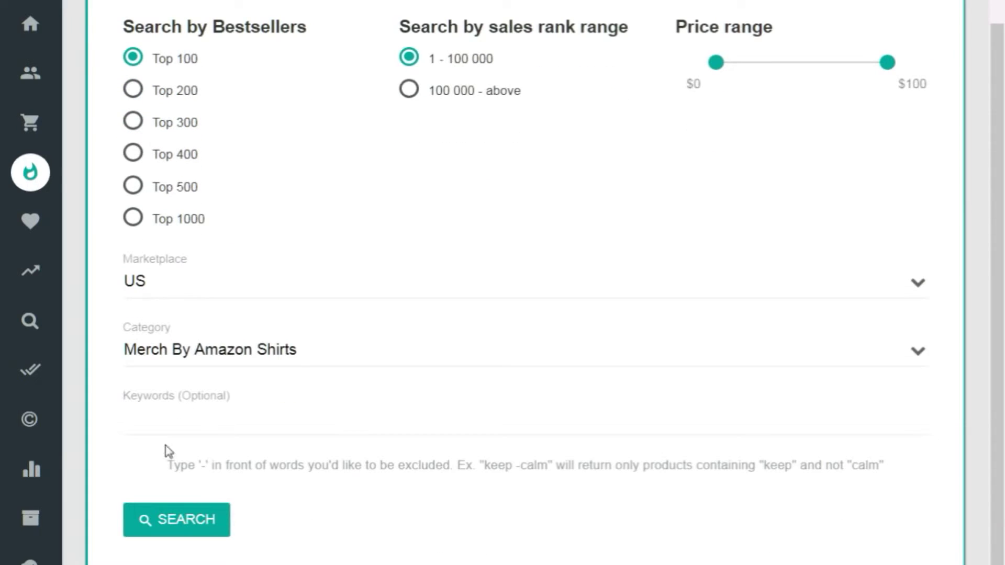
click(163, 518)
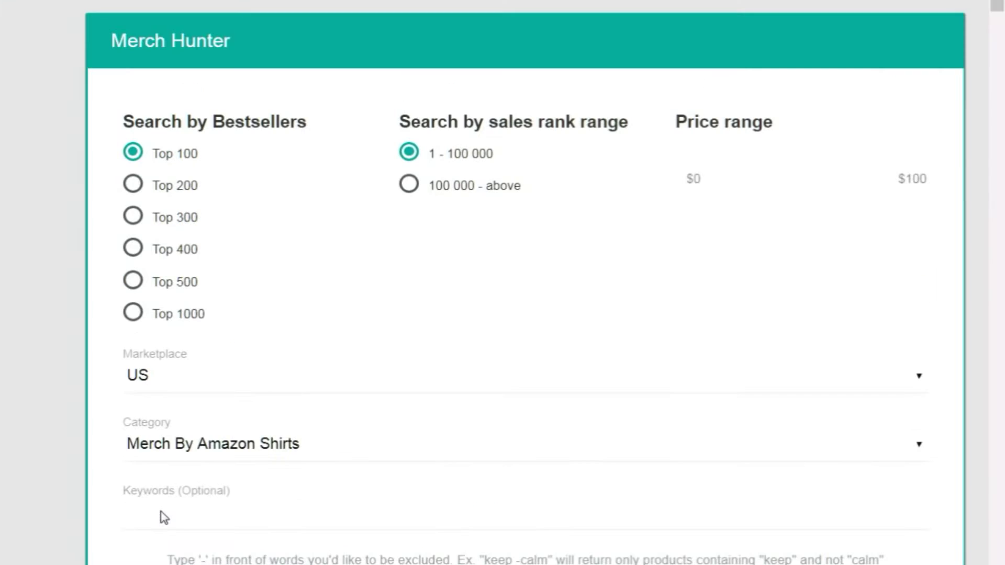
scroll(281, 382, down, 7)
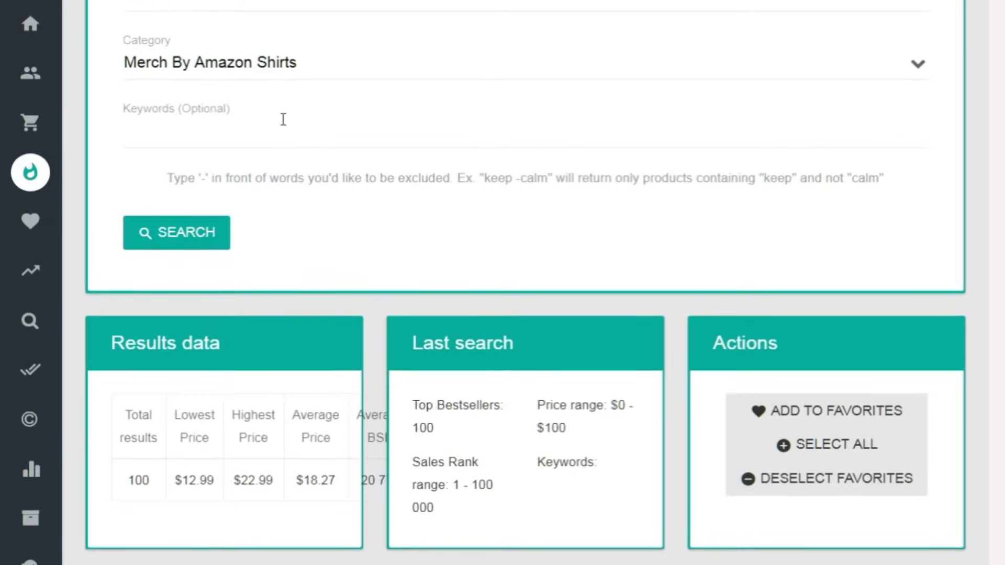
scroll(283, 123, down, 7)
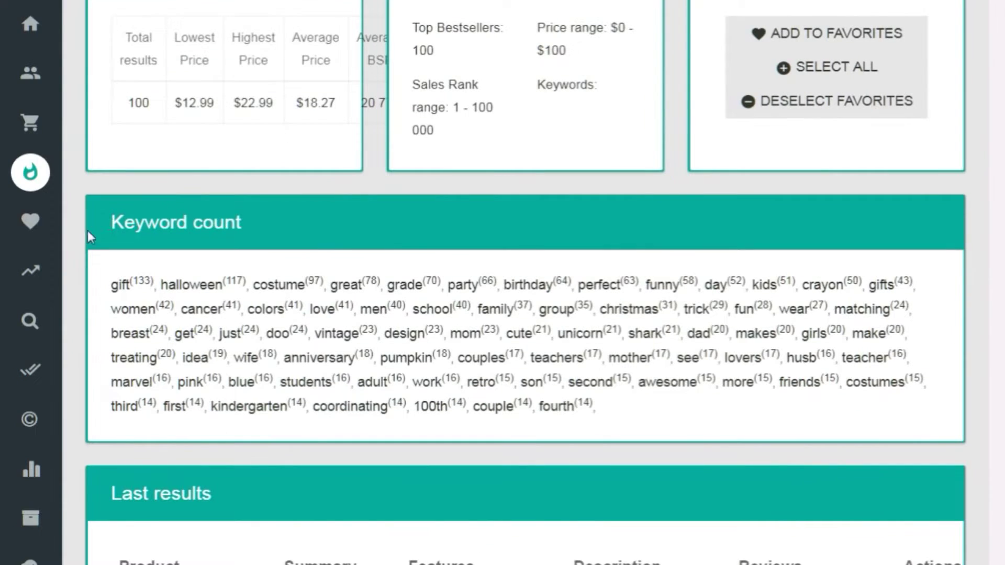
drag(106, 224, 257, 244)
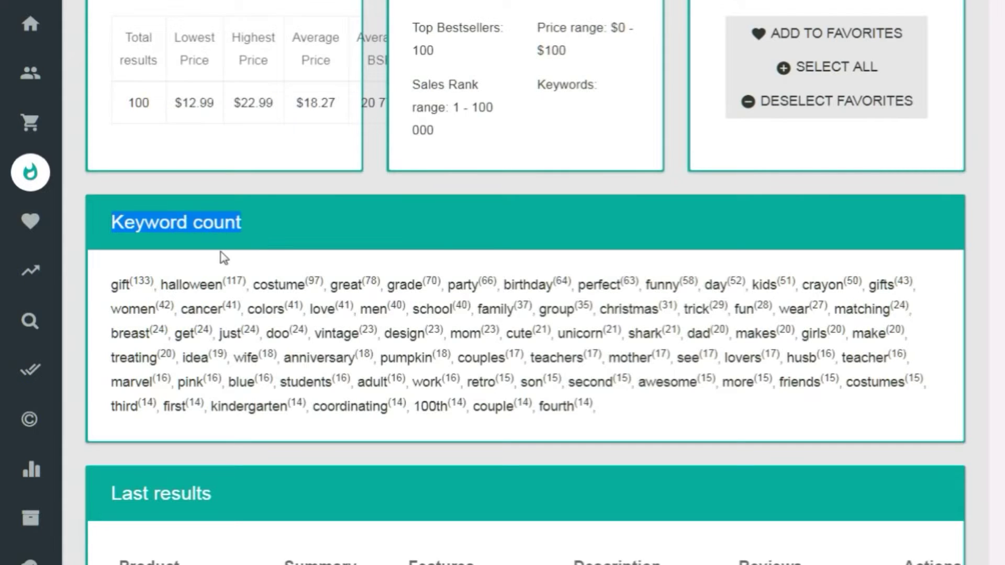
double_click(143, 283)
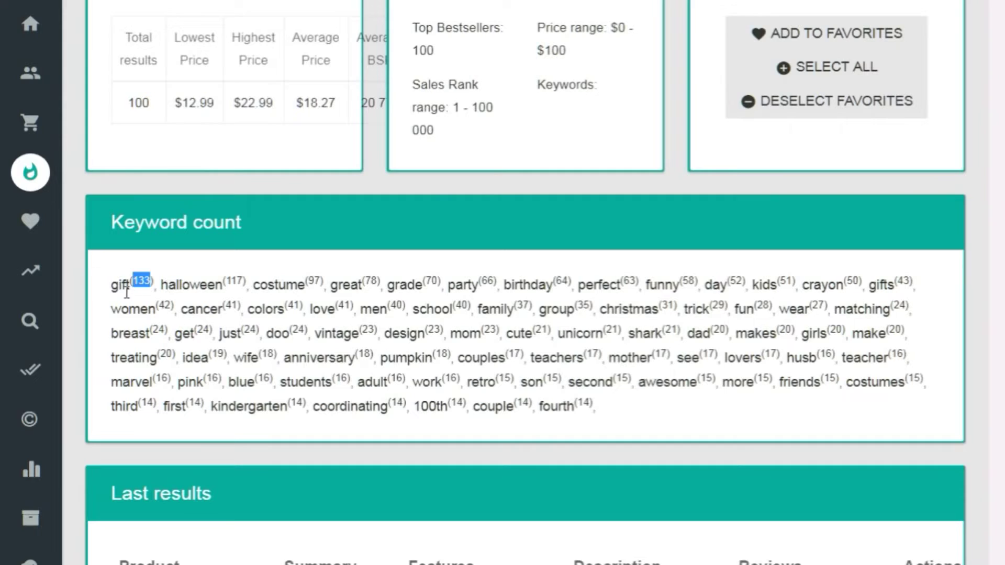
drag(161, 286, 222, 285)
double_click(231, 281)
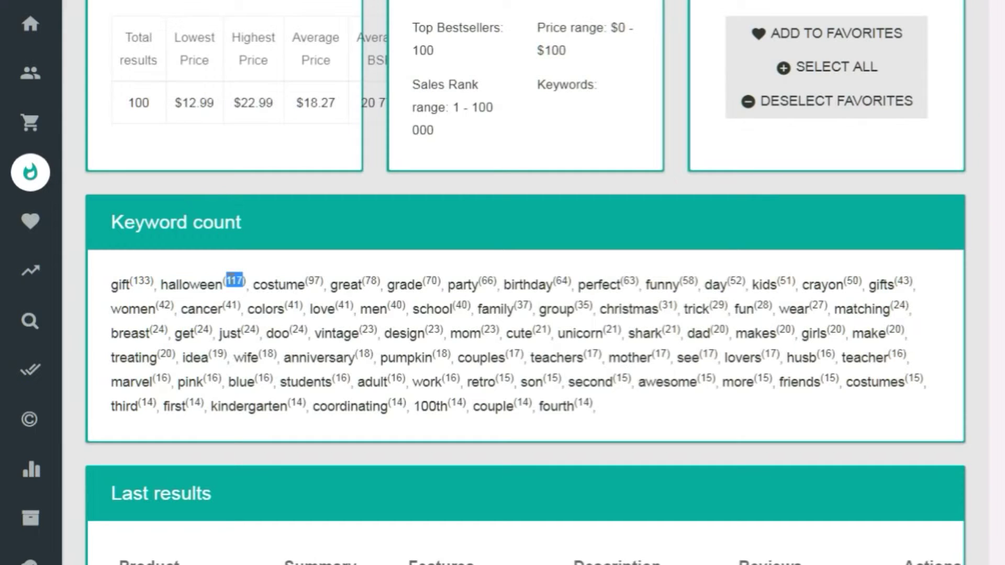
double_click(285, 287)
double_click(316, 281)
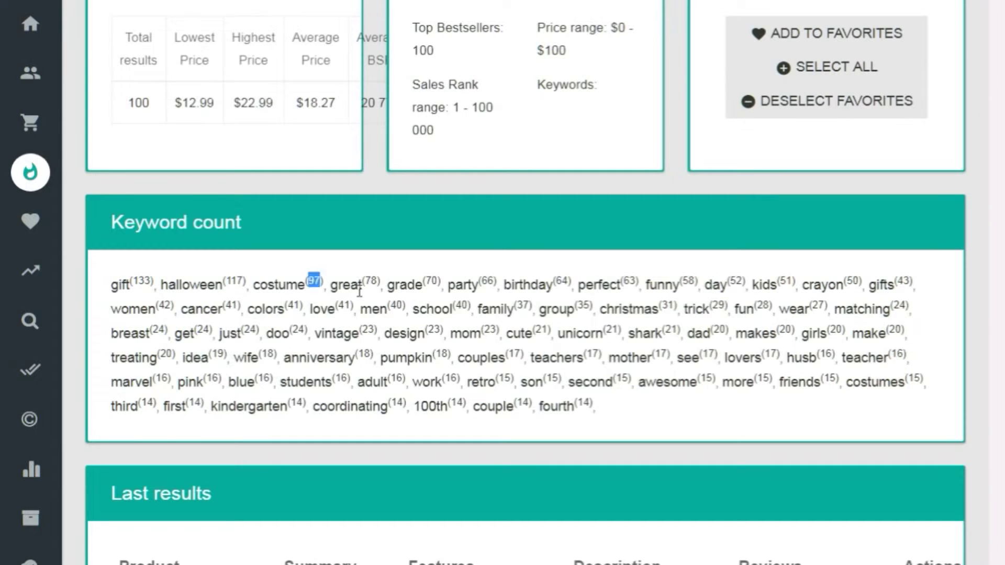
double_click(358, 286)
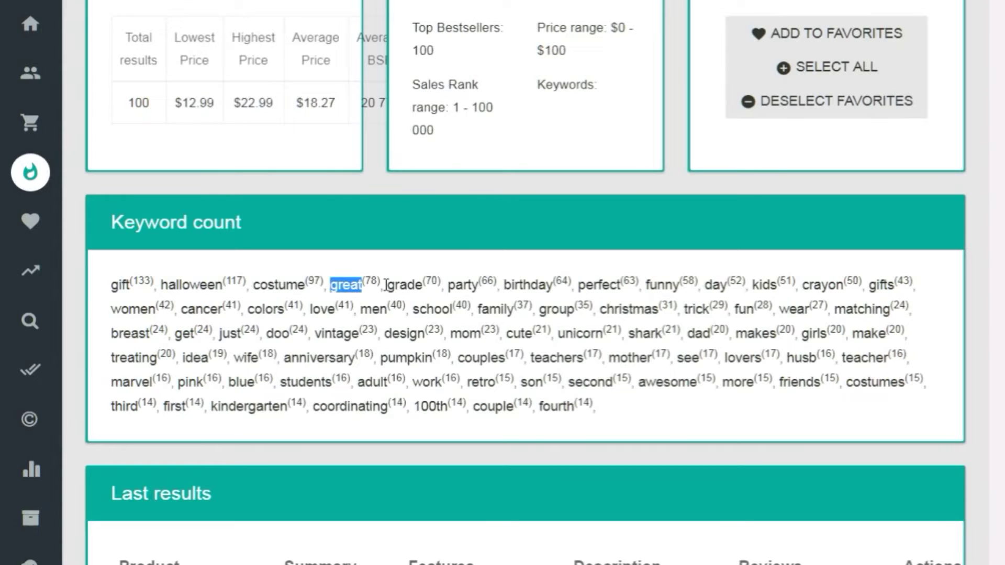
double_click(370, 278)
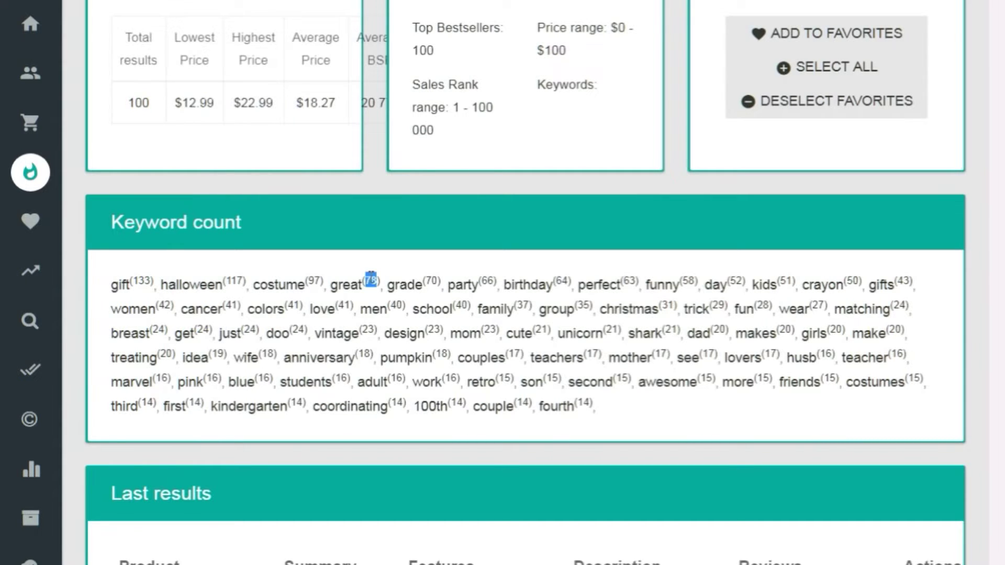
double_click(464, 305)
click(401, 333)
Step: Scroll down through the Merch Hunter Last results list
scroll(401, 333, down, 1)
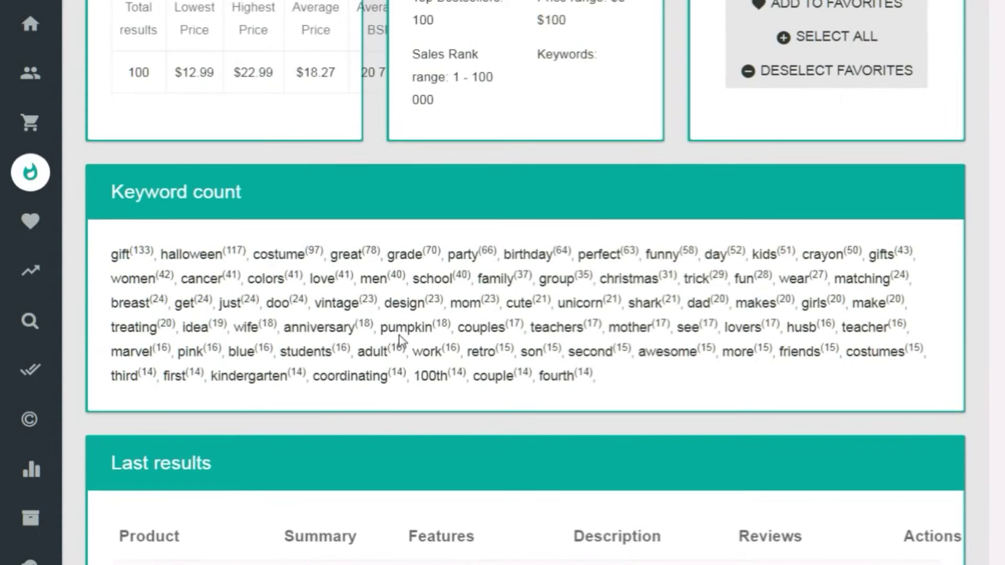
scroll(400, 334, down, 3)
scroll(400, 335, down, 2)
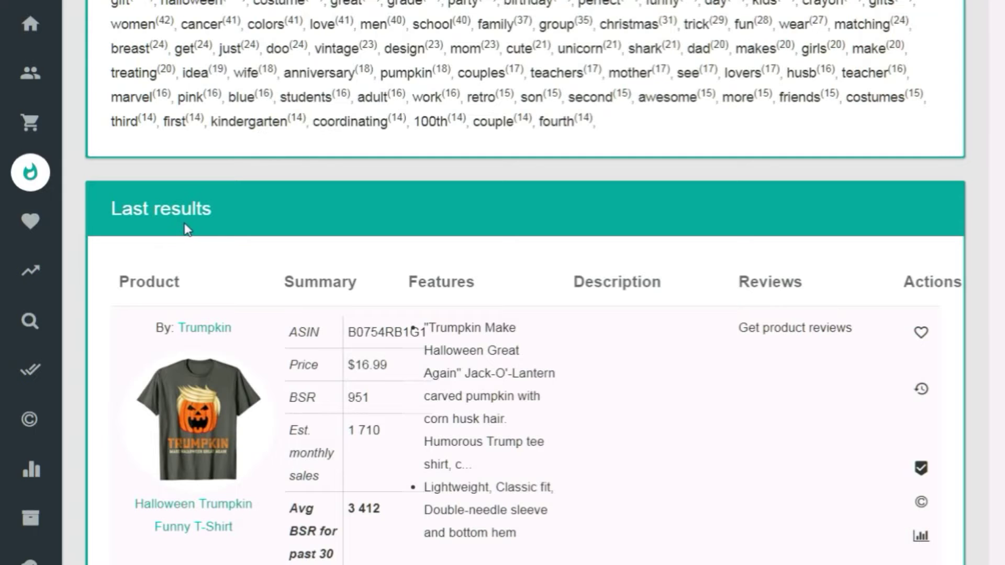
scroll(180, 217, down, 4)
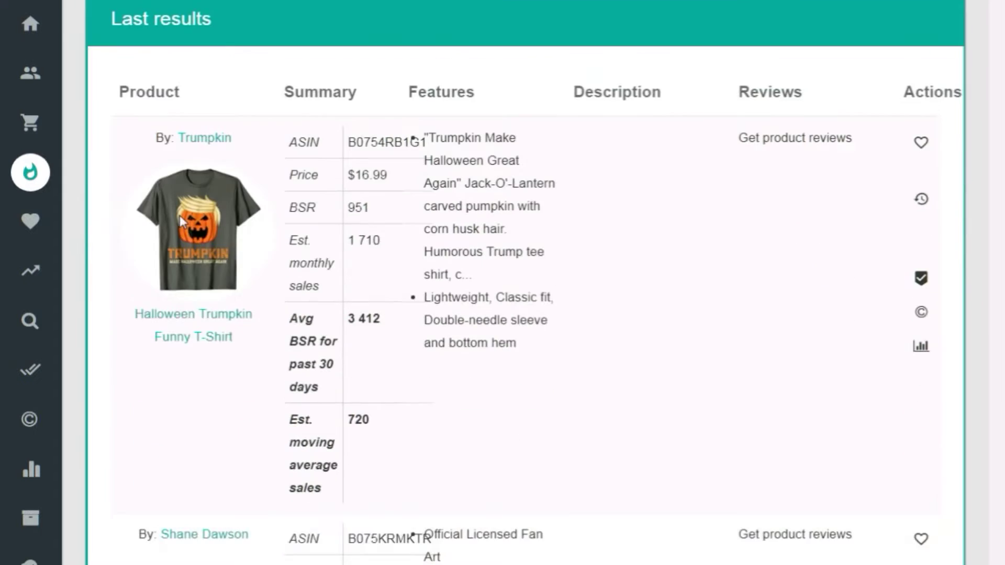
scroll(180, 216, down, 2)
scroll(180, 216, down, 4)
scroll(181, 221, down, 4)
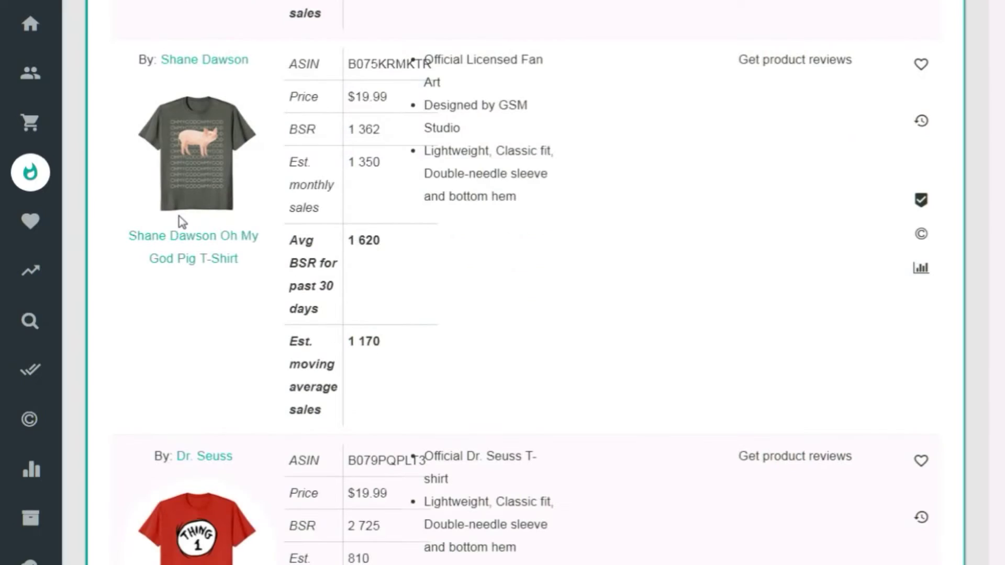
scroll(181, 221, down, 2)
Step: Return to the top, scroll the sidebar module list, and open Merch Archive
scroll(181, 221, up, 3)
scroll(181, 220, up, 7)
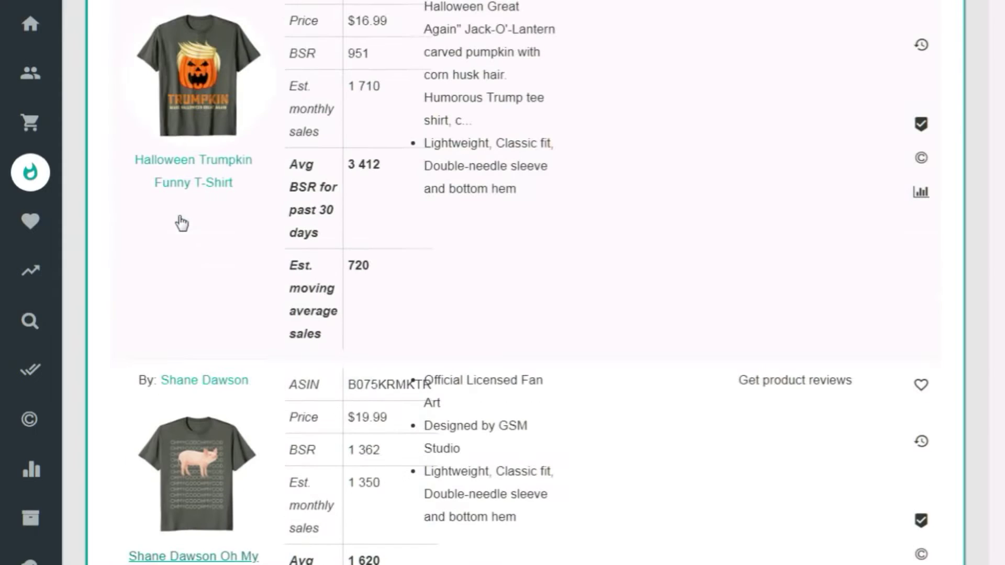
scroll(180, 221, up, 9)
scroll(180, 216, up, 7)
scroll(180, 218, up, 6)
scroll(180, 219, up, 3)
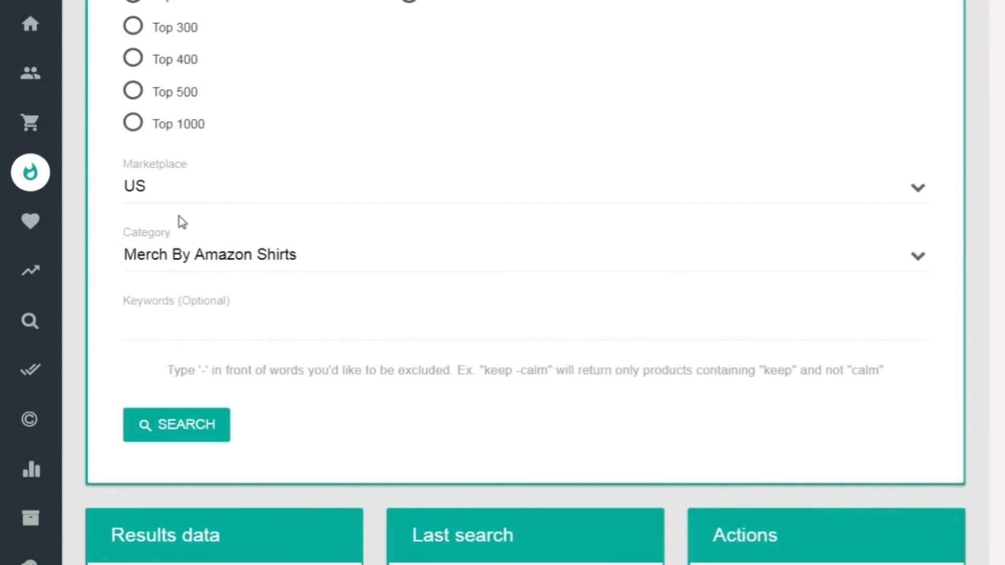
scroll(181, 223, up, 1)
scroll(180, 221, up, 3)
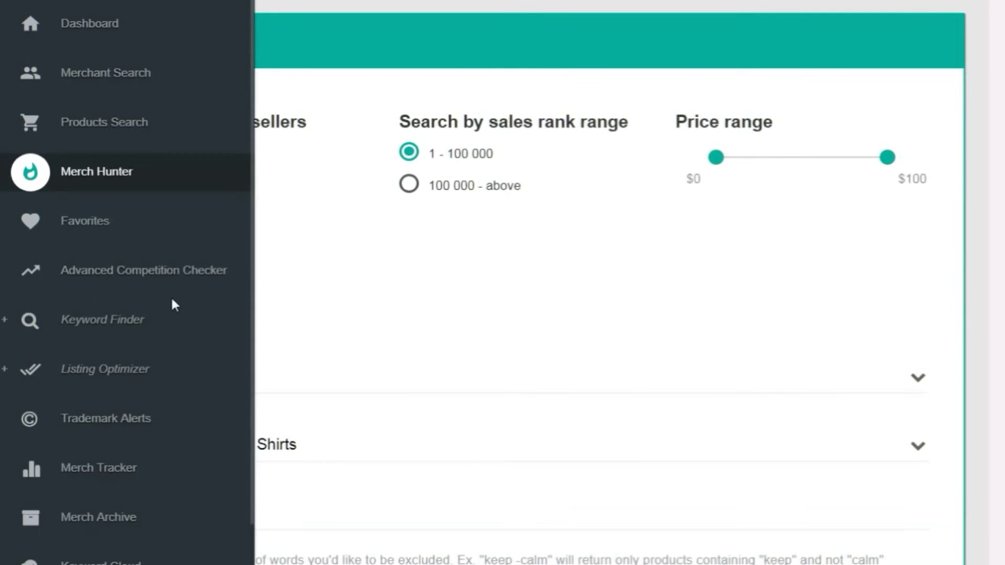
scroll(84, 393, down, 1)
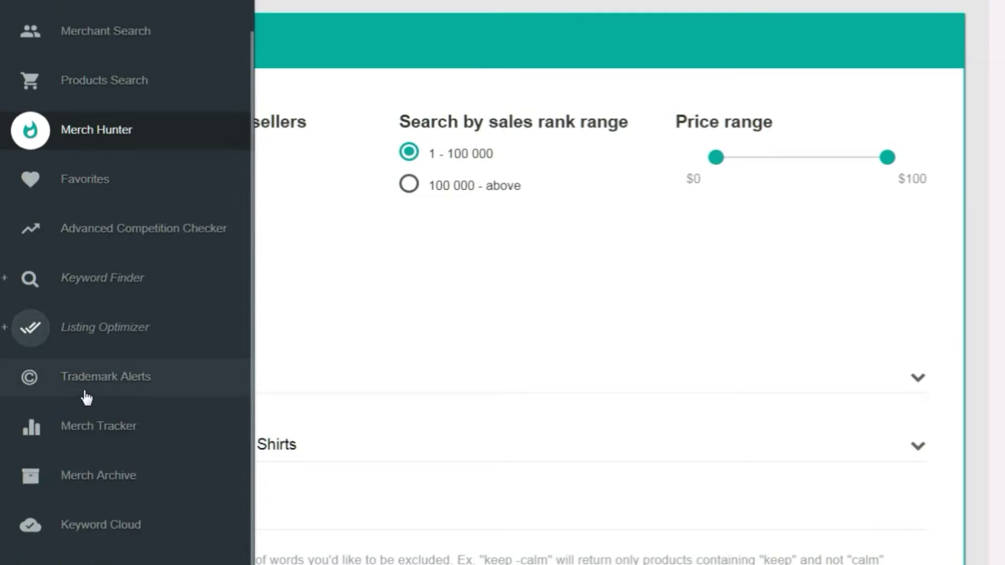
scroll(86, 392, down, 1)
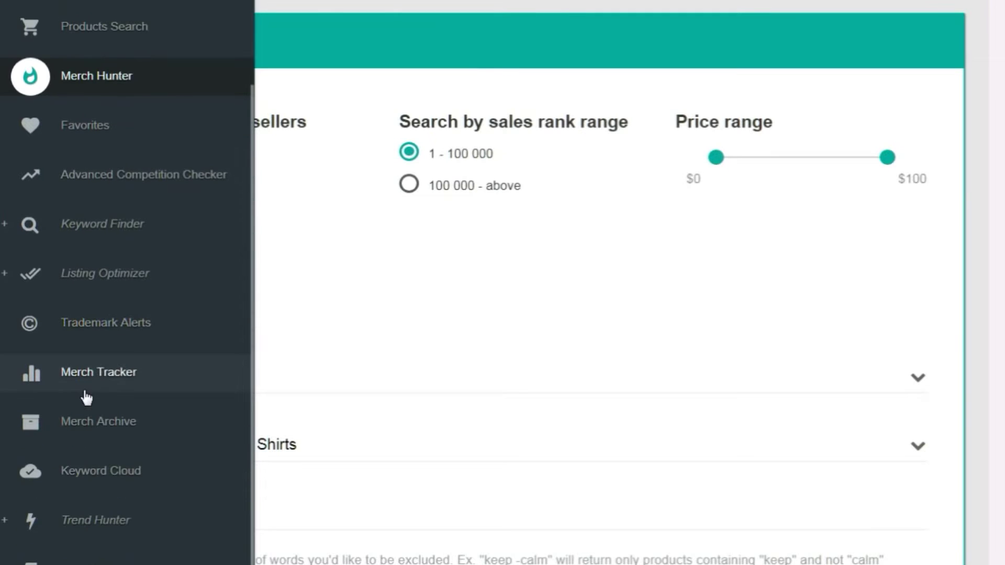
click(108, 431)
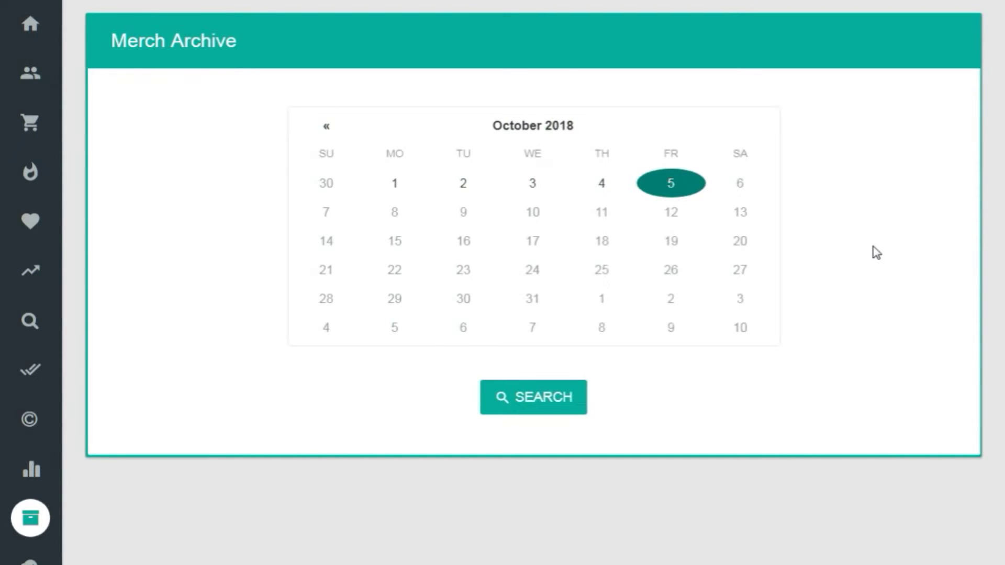
Step: Search the Merch Archive for October 4, 2018 and scroll into its results
click(603, 184)
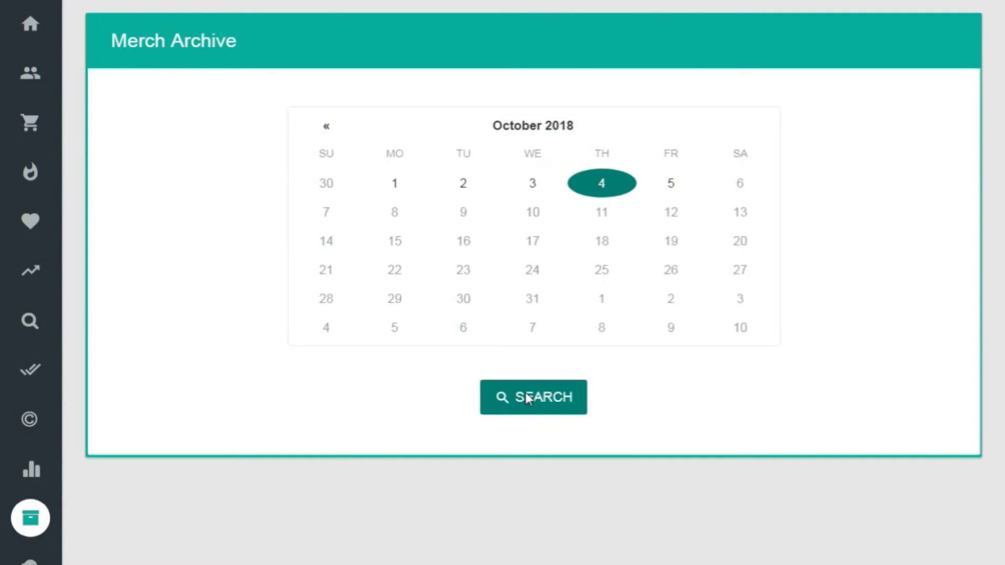
click(525, 393)
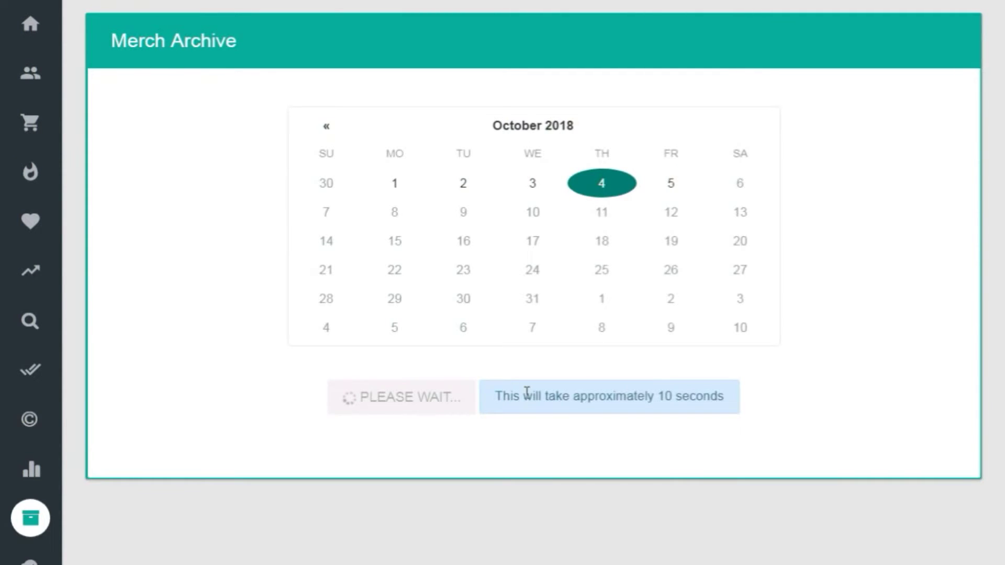
scroll(526, 393, down, 3)
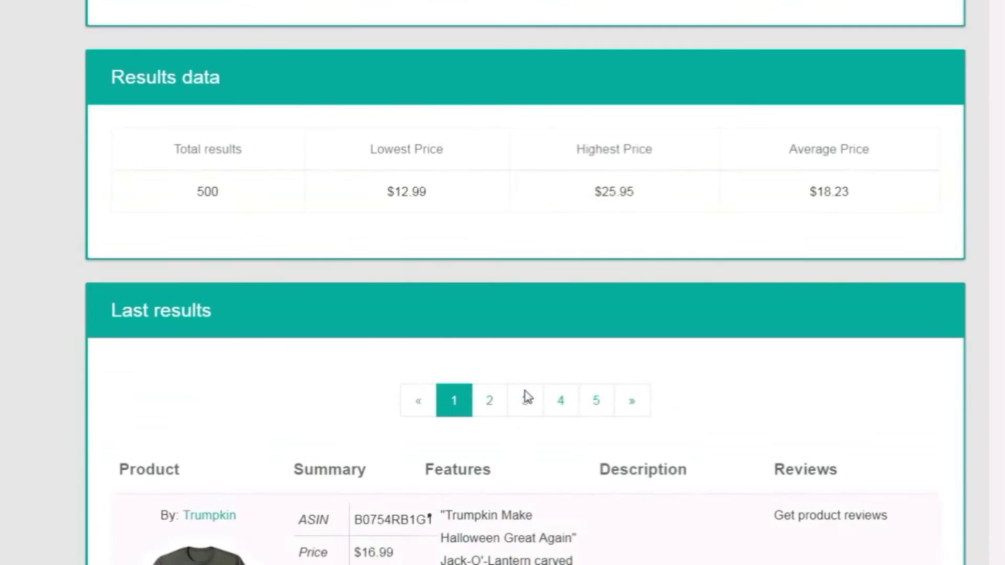
scroll(527, 396, down, 5)
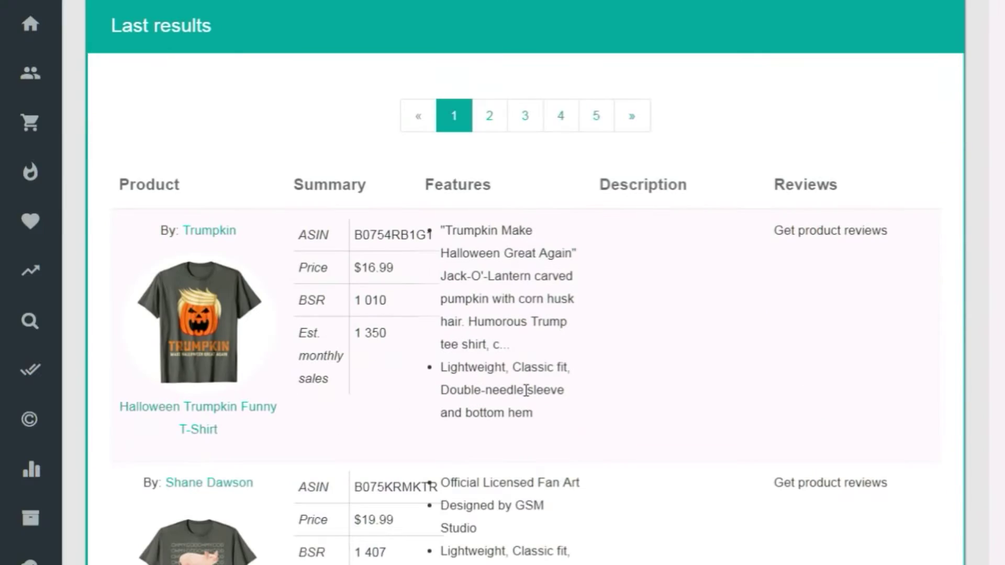
scroll(526, 392, down, 5)
scroll(527, 396, down, 2)
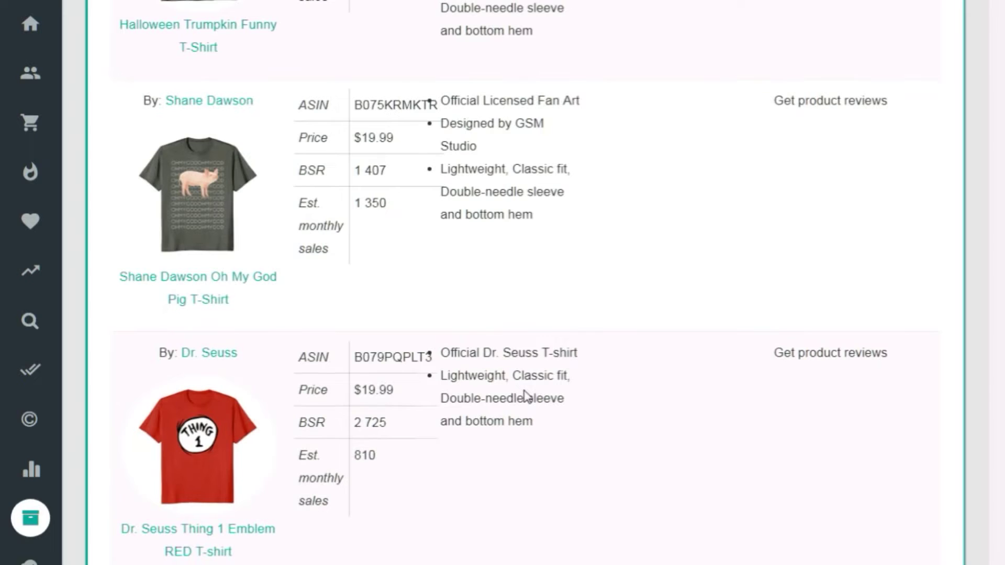
scroll(525, 396, down, 5)
scroll(523, 397, down, 5)
scroll(524, 394, down, 3)
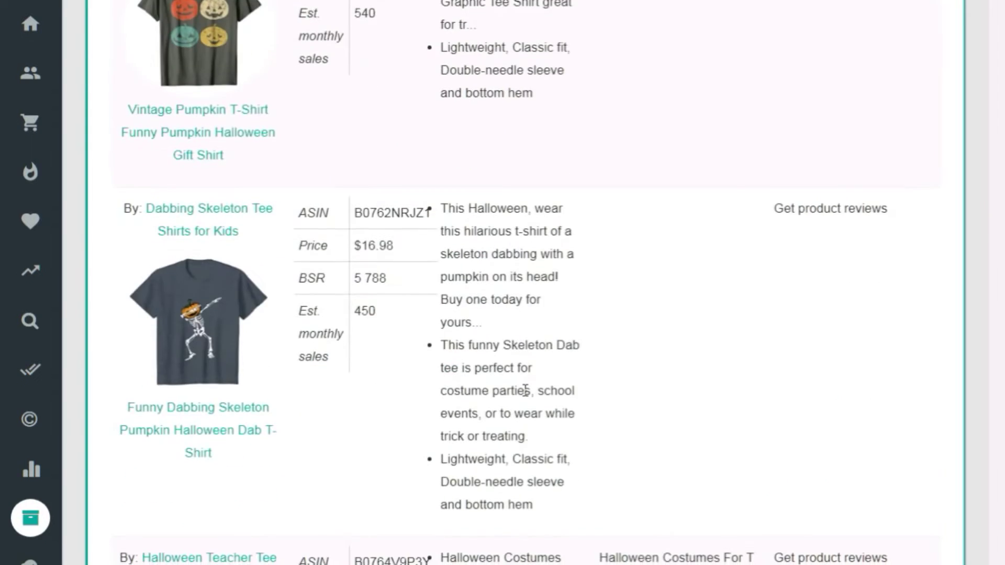
Step: Review the October 4 results: 500 shirts, $12.99–$25.95, averaging $18.23
scroll(525, 393, up, 7)
scroll(526, 396, up, 9)
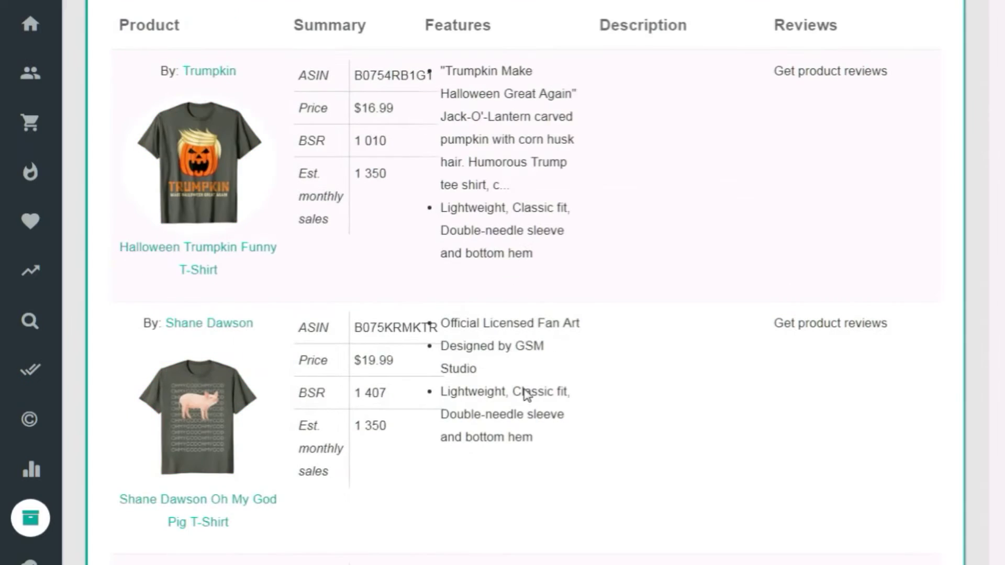
scroll(540, 225, up, 10)
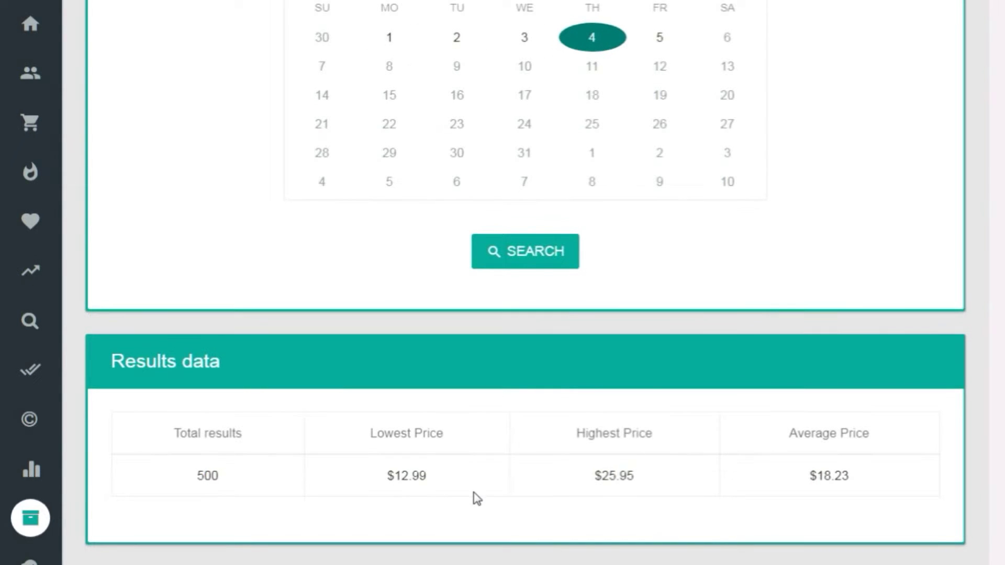
scroll(476, 496, down, 10)
scroll(476, 495, down, 5)
scroll(474, 493, down, 2)
scroll(474, 494, down, 1)
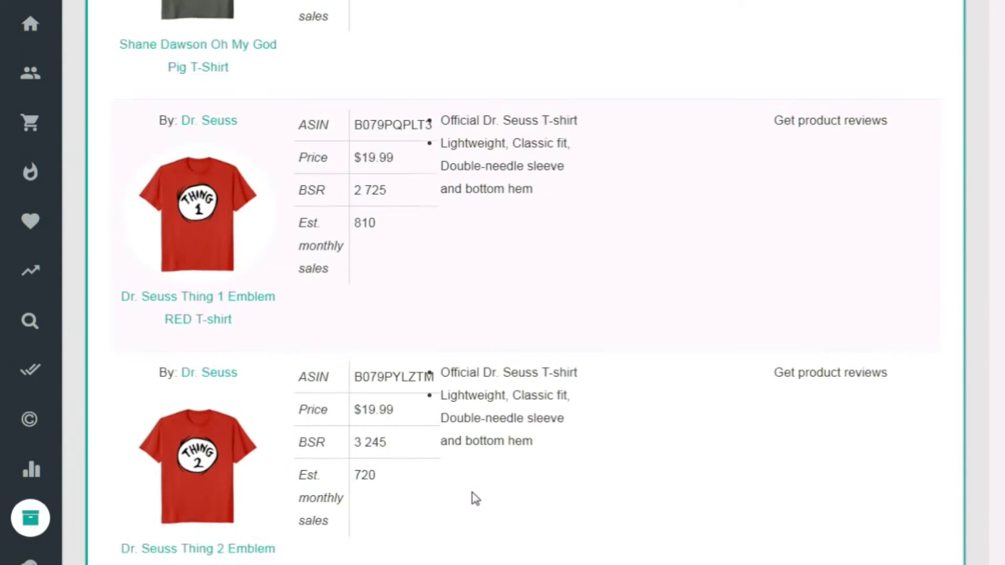
scroll(474, 497, down, 2)
scroll(474, 497, up, 10)
scroll(473, 497, up, 4)
scroll(473, 498, up, 10)
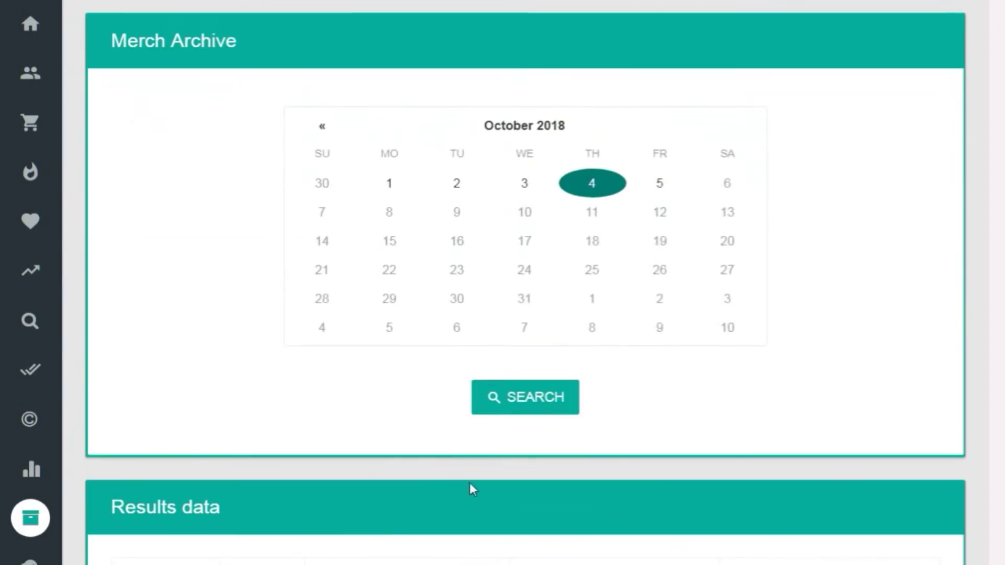
Step: Search the archive for September 30, 2018 and scroll down the Last results
click(325, 184)
click(525, 404)
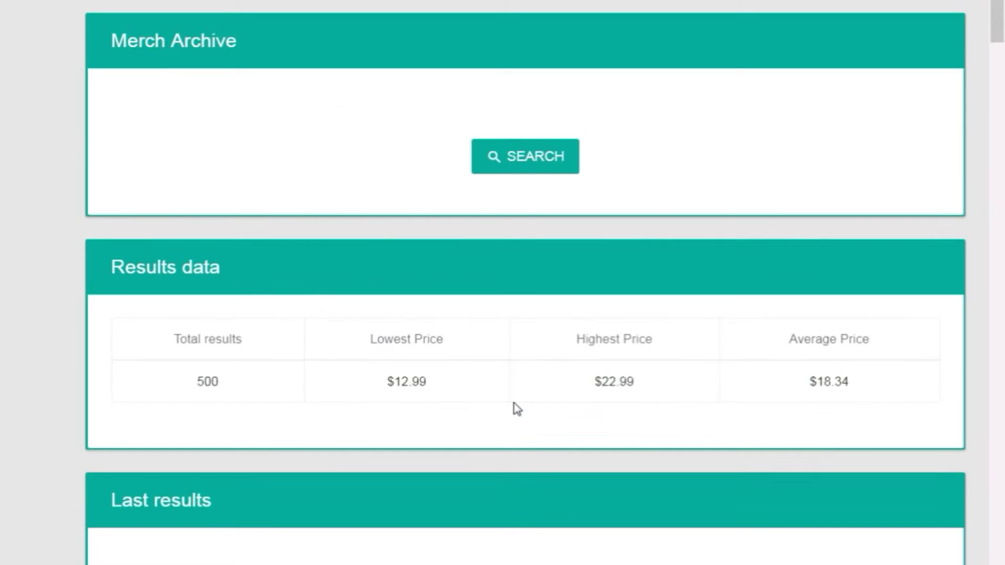
scroll(518, 408, down, 9)
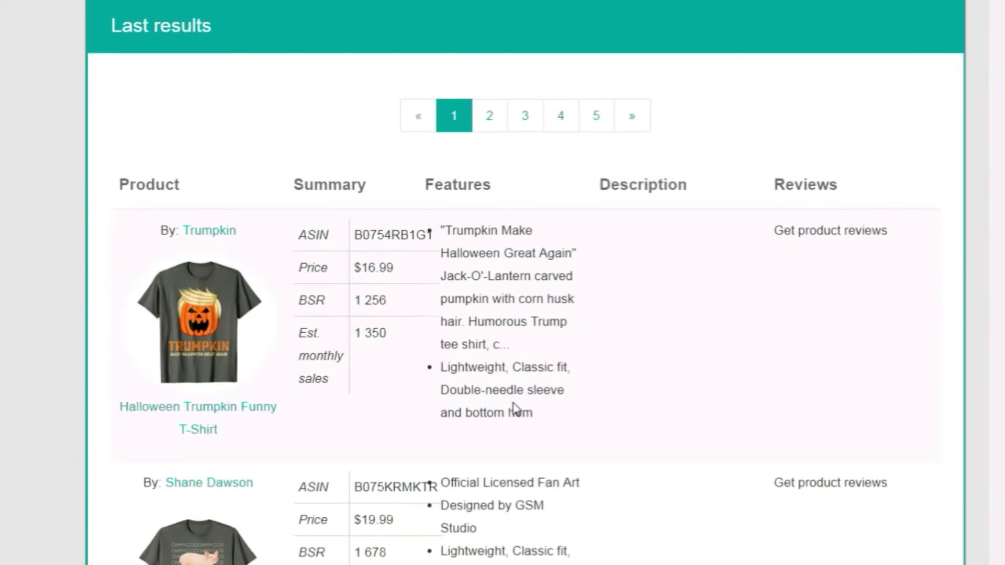
scroll(515, 403, down, 7)
scroll(514, 408, down, 7)
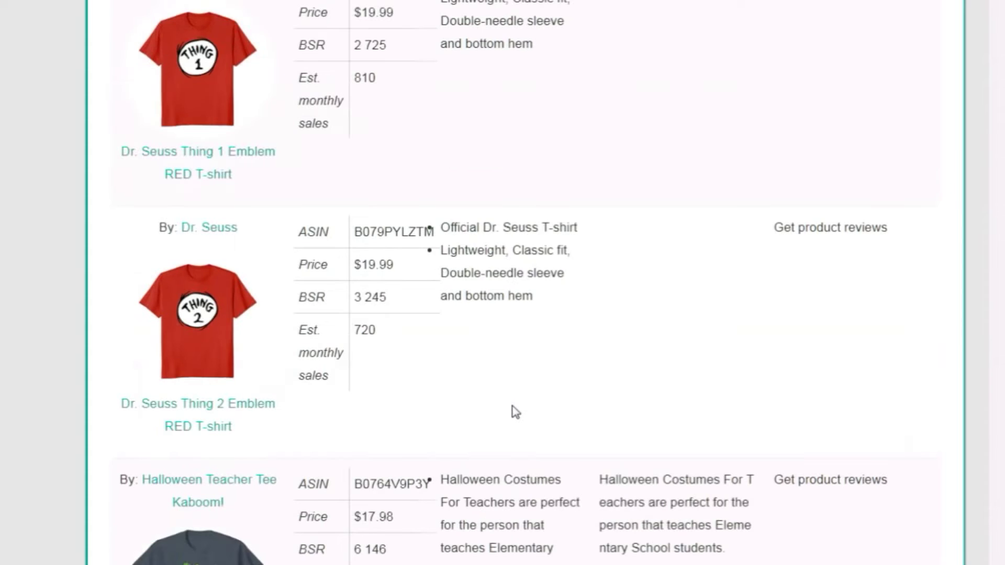
scroll(515, 411, down, 2)
scroll(513, 408, down, 4)
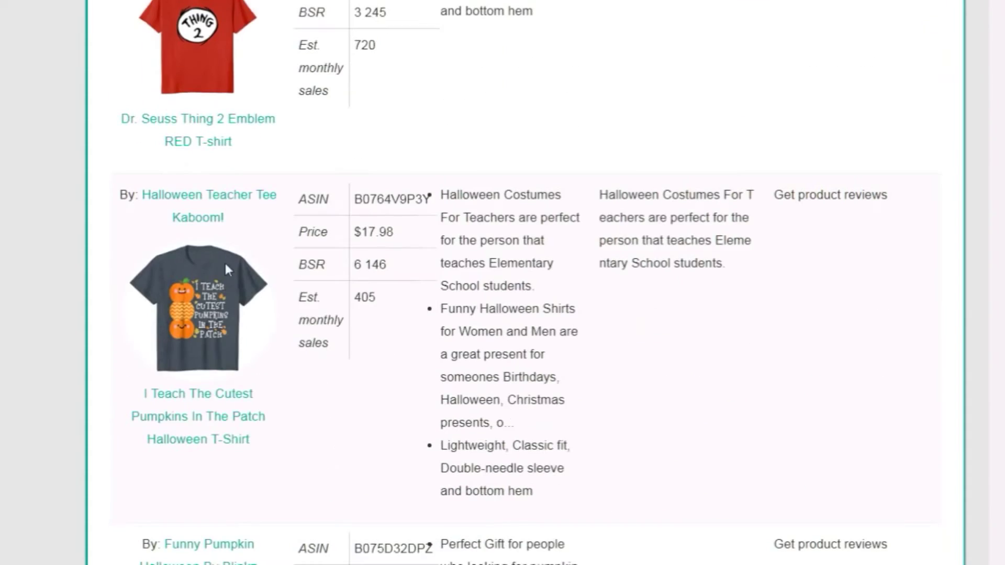
Step: Scroll back up and select September 1 in the archive calendar
scroll(455, 316, up, 1)
scroll(455, 317, up, 20)
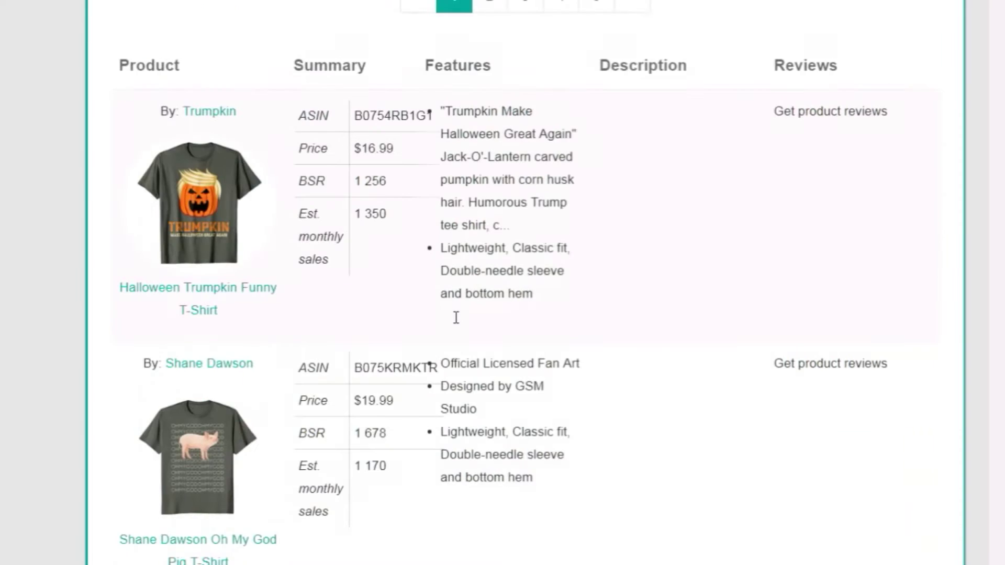
scroll(456, 319, up, 10)
scroll(456, 324, up, 2)
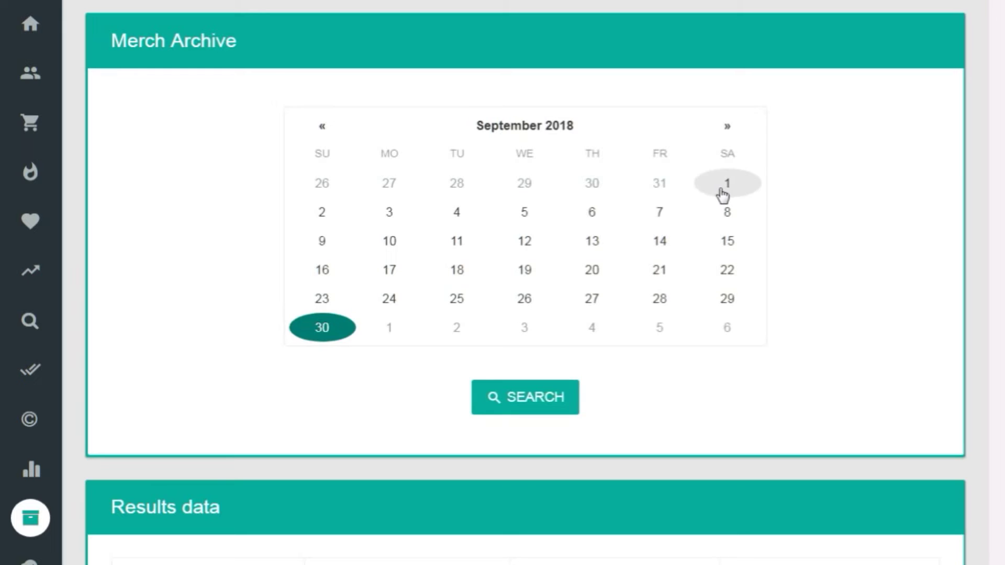
click(721, 192)
Step: Search the September 1, 2018 bestsellers and scroll through listings led by the Oh My God Pig T-Shirt
click(513, 400)
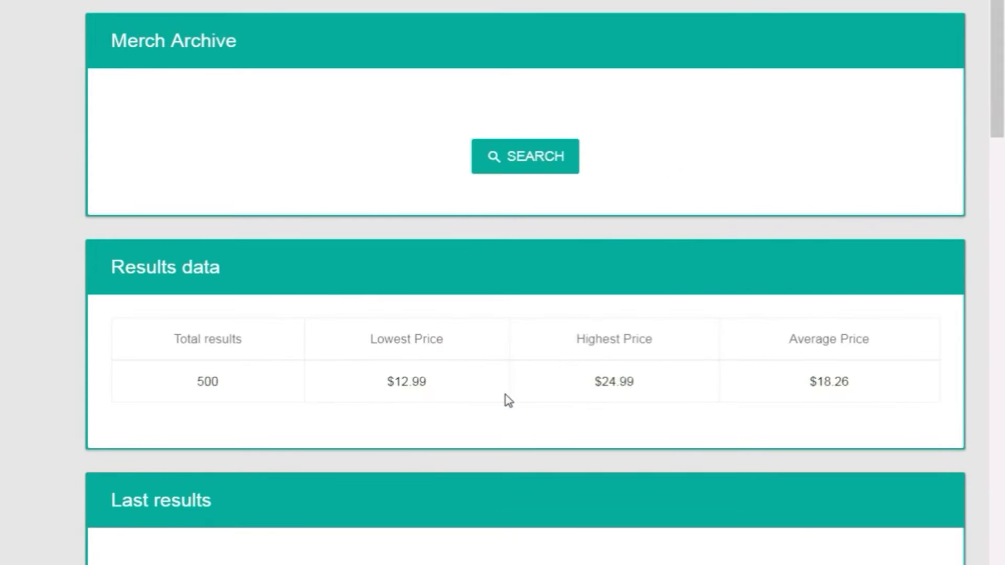
scroll(509, 401, down, 5)
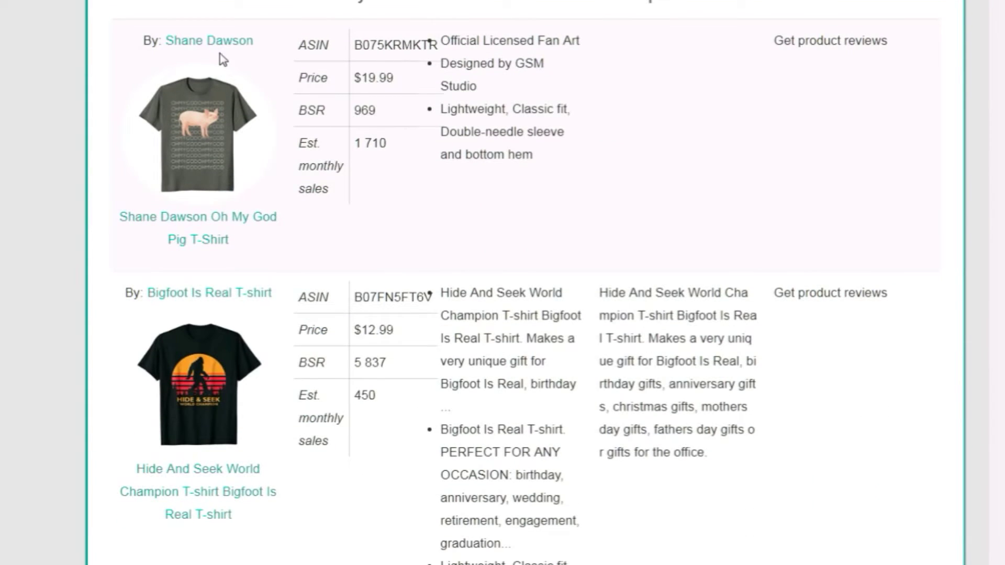
scroll(373, 234, up, 2)
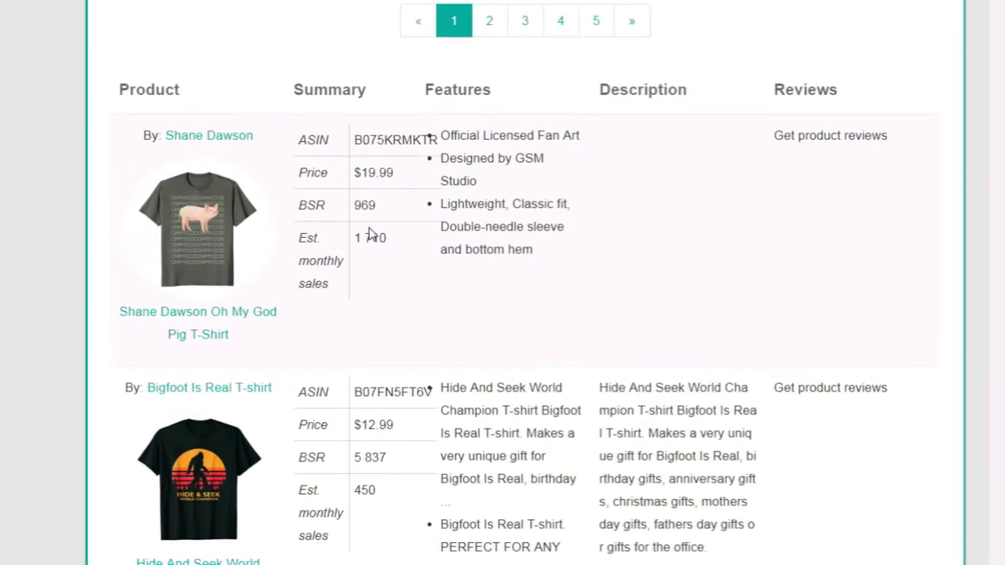
scroll(369, 240, up, 2)
scroll(369, 242, down, 5)
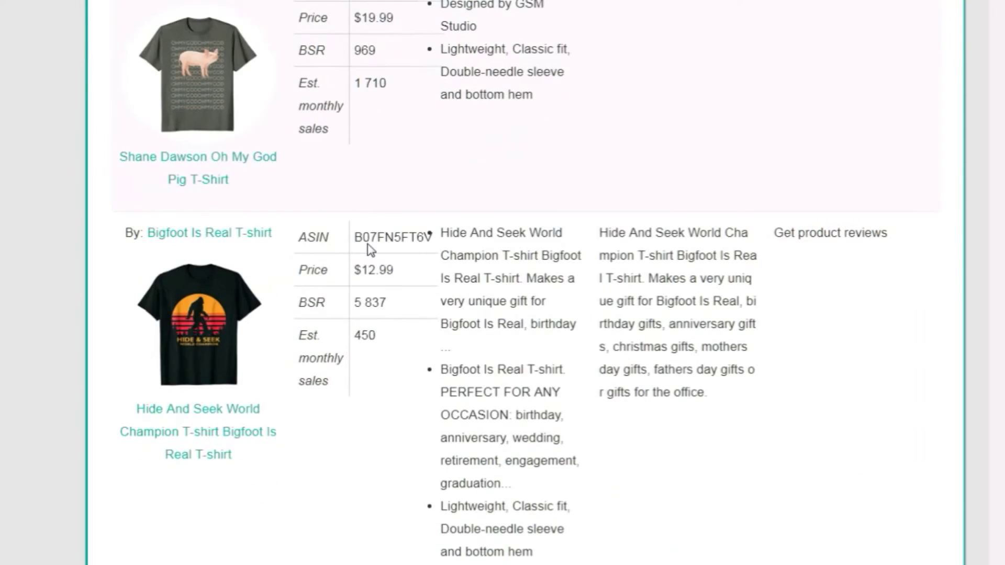
scroll(370, 249, down, 6)
scroll(370, 260, down, 4)
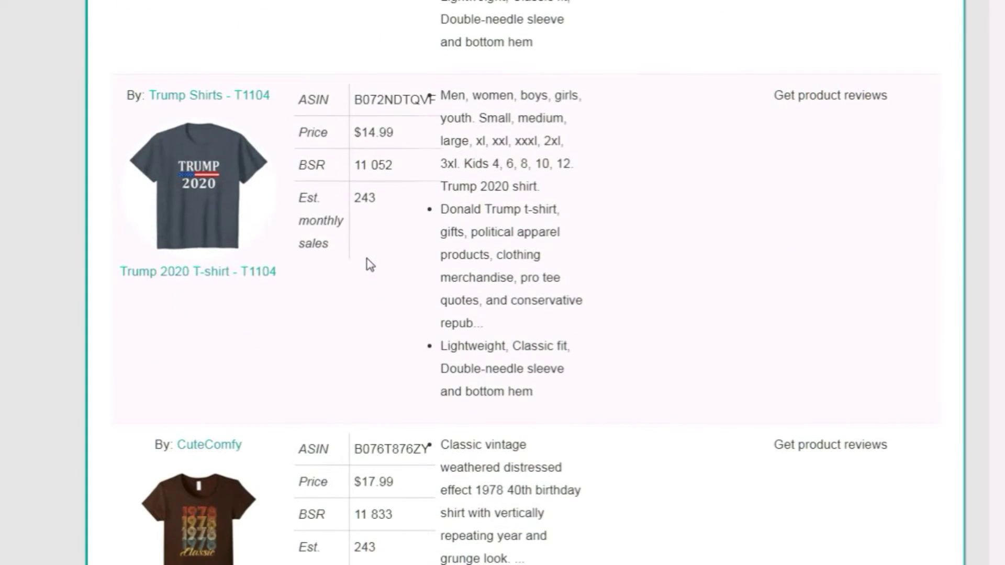
scroll(370, 265, down, 7)
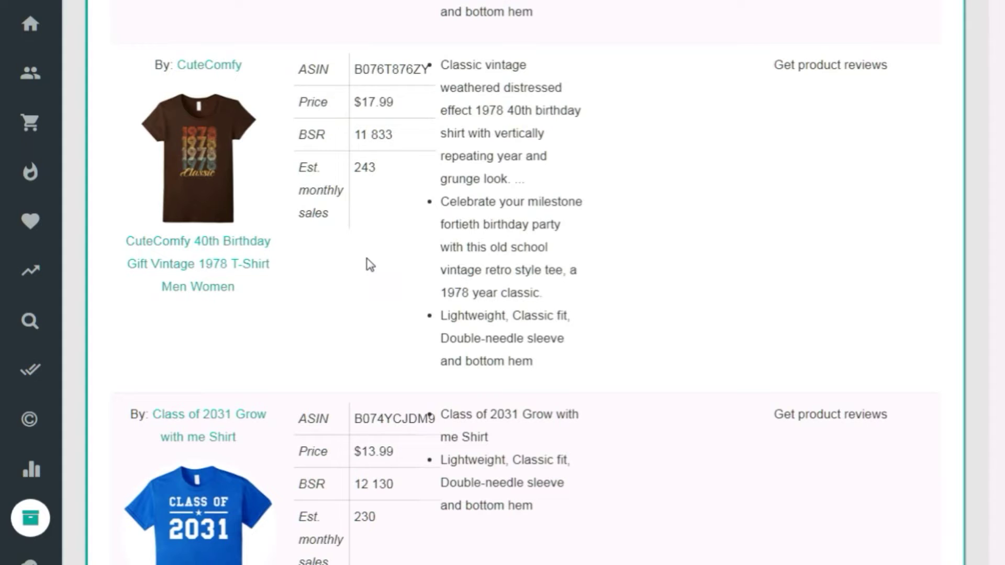
scroll(370, 265, up, 10)
scroll(367, 263, up, 5)
scroll(366, 263, up, 10)
scroll(368, 267, up, 8)
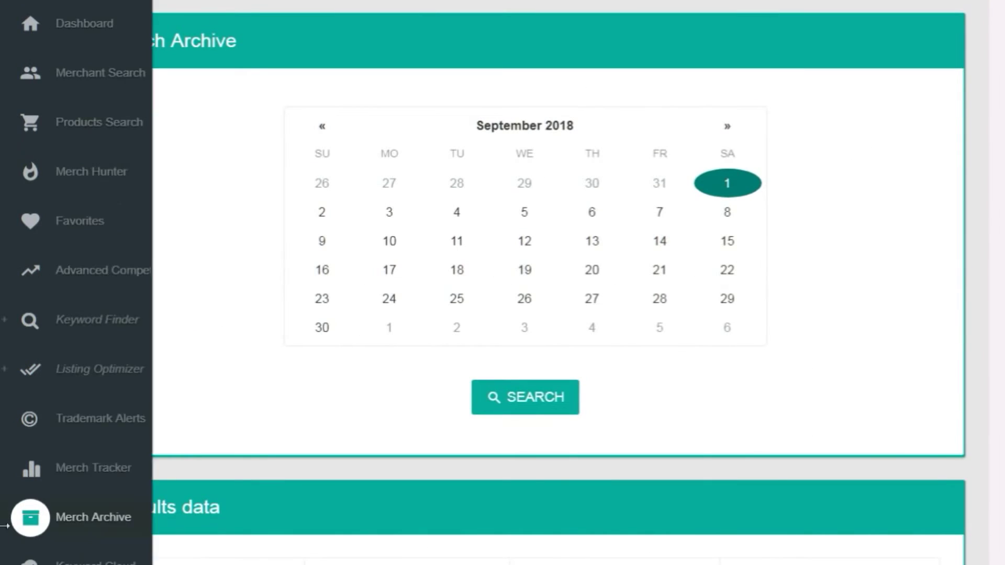
scroll(100, 428, down, 1)
scroll(104, 458, down, 2)
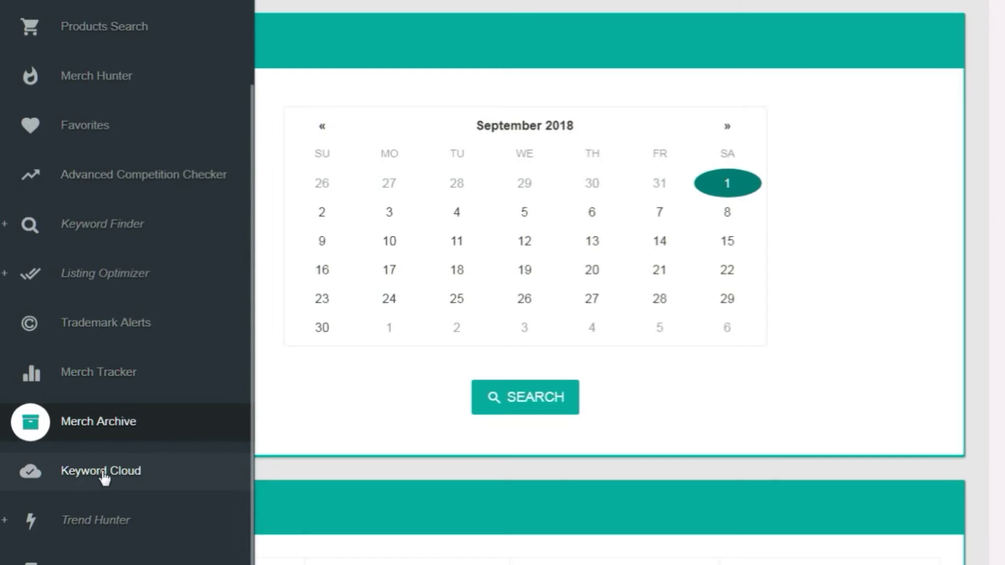
Step: Generate the October 3, 2018 Keyword Cloud, showing counts like funny (1758) and birthday gift (210)
click(103, 474)
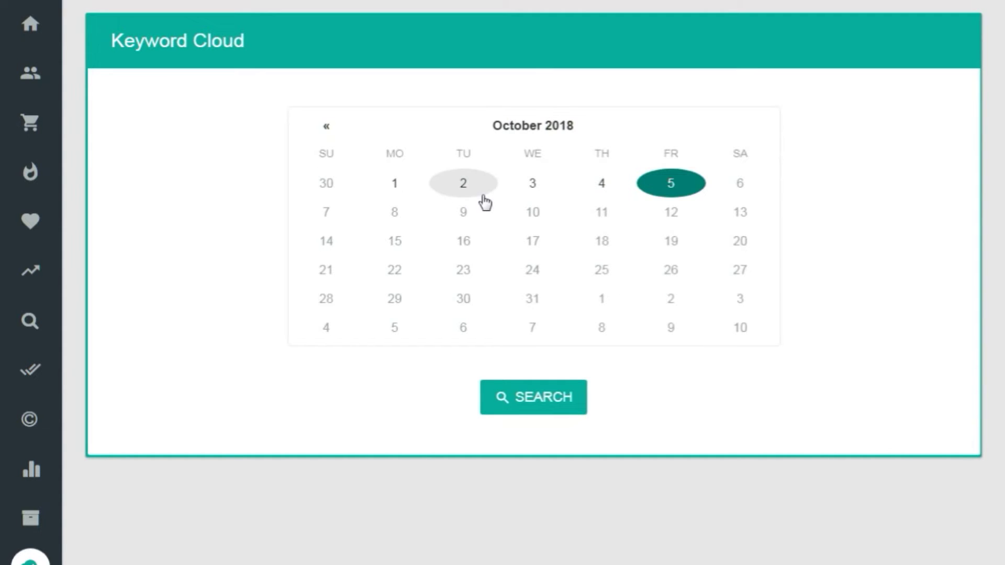
click(532, 190)
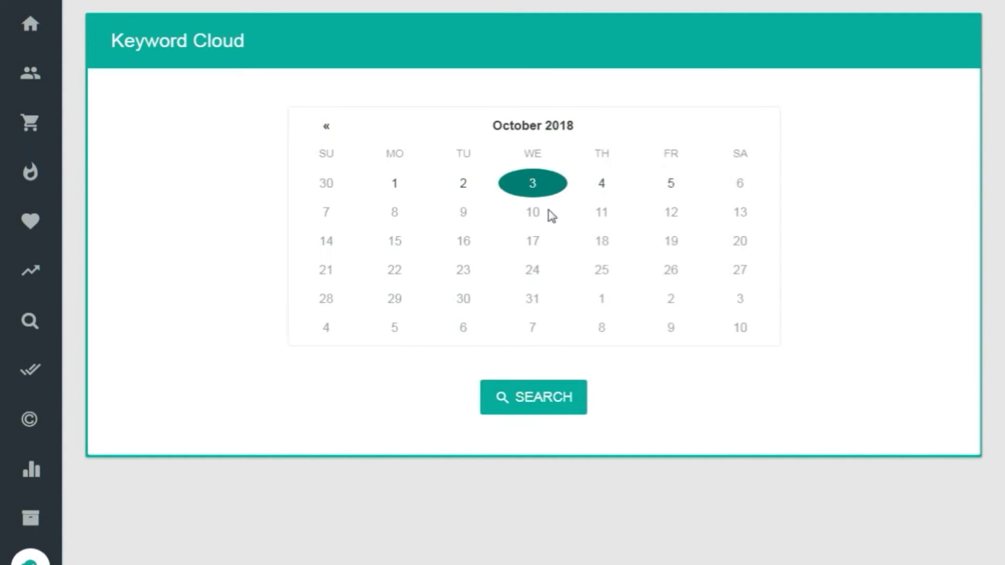
click(518, 396)
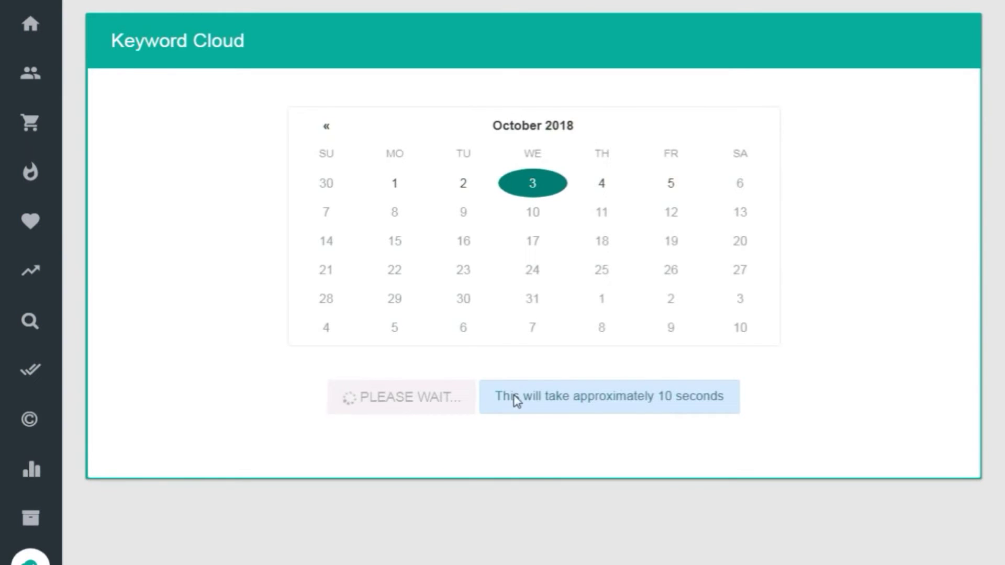
scroll(504, 423, down, 2)
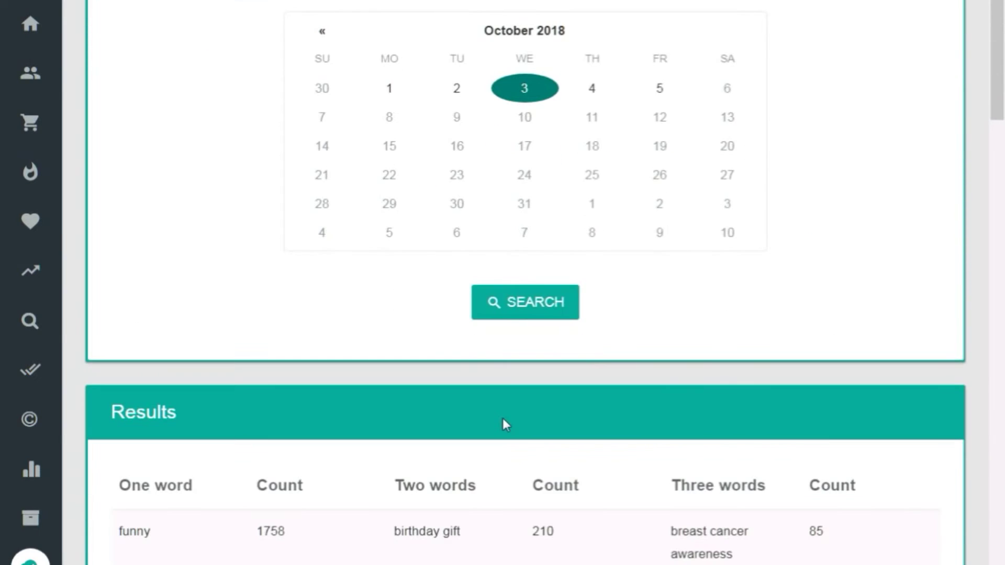
scroll(503, 421, down, 2)
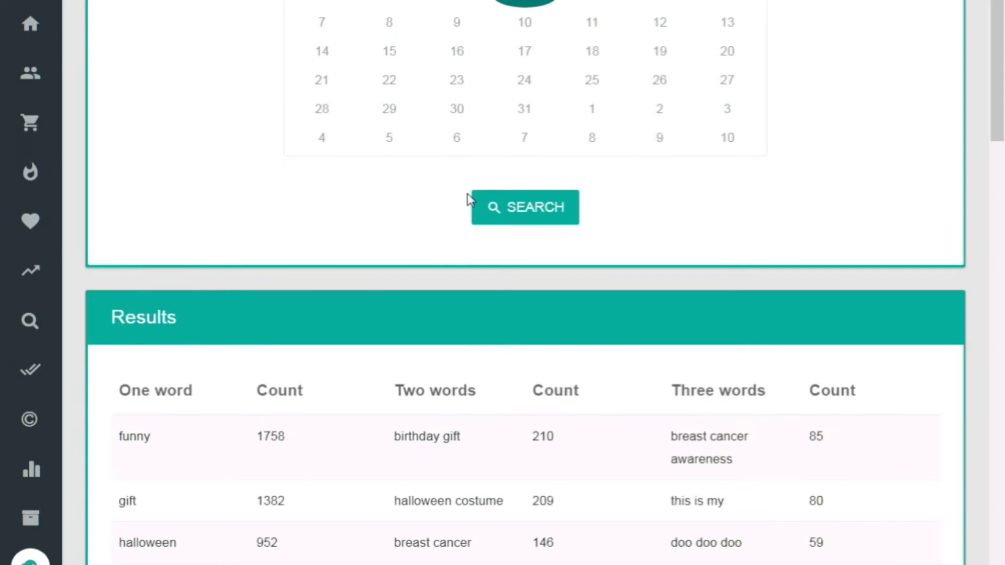
scroll(470, 195, up, 4)
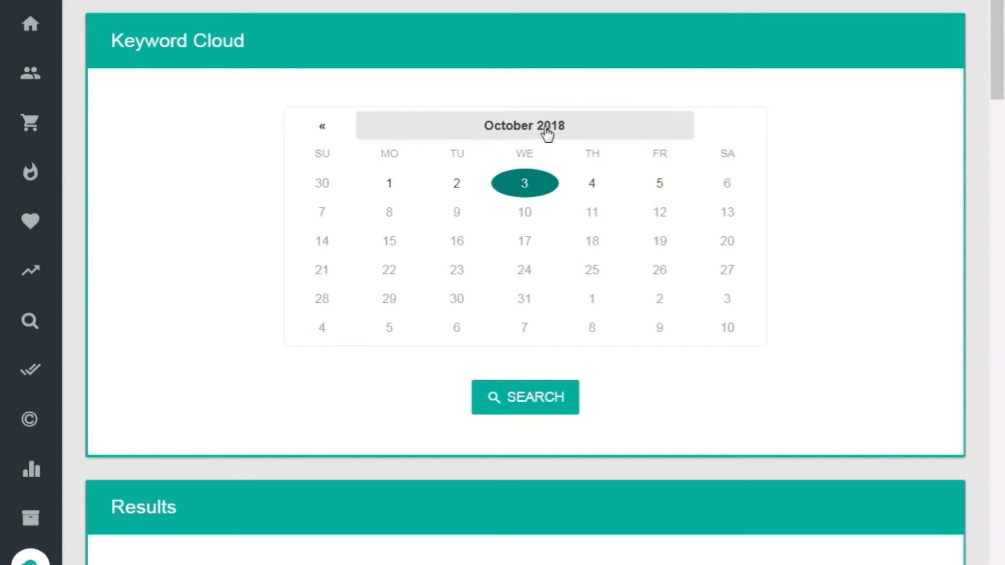
scroll(353, 335, down, 1)
scroll(328, 357, down, 3)
scroll(105, 421, down, 2)
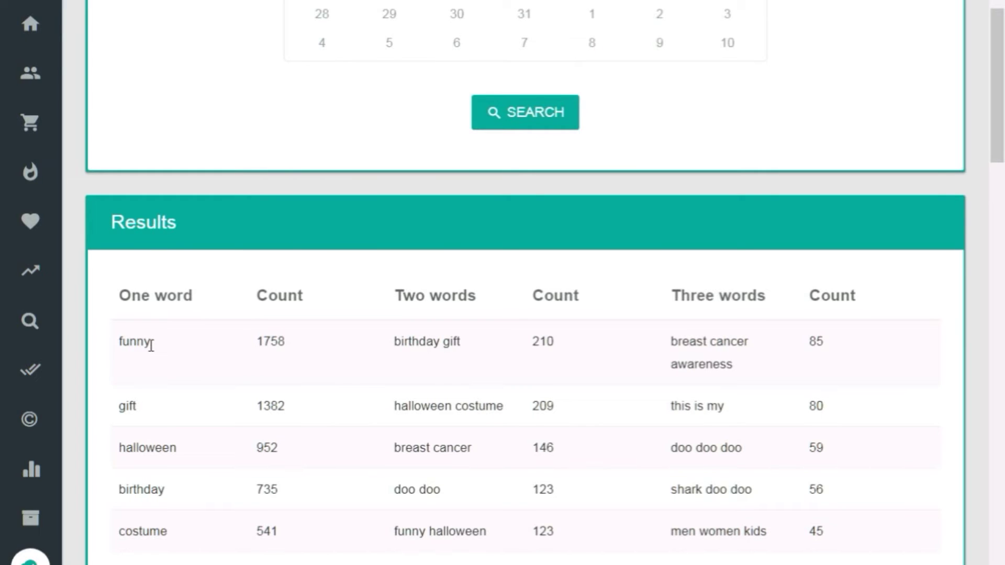
triple_click(162, 305)
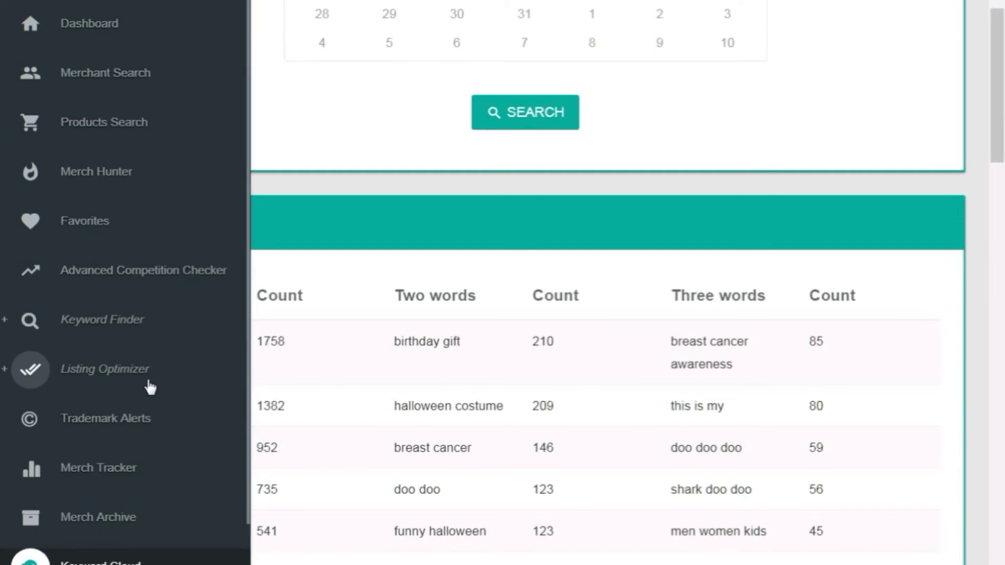
scroll(179, 408, down, 1)
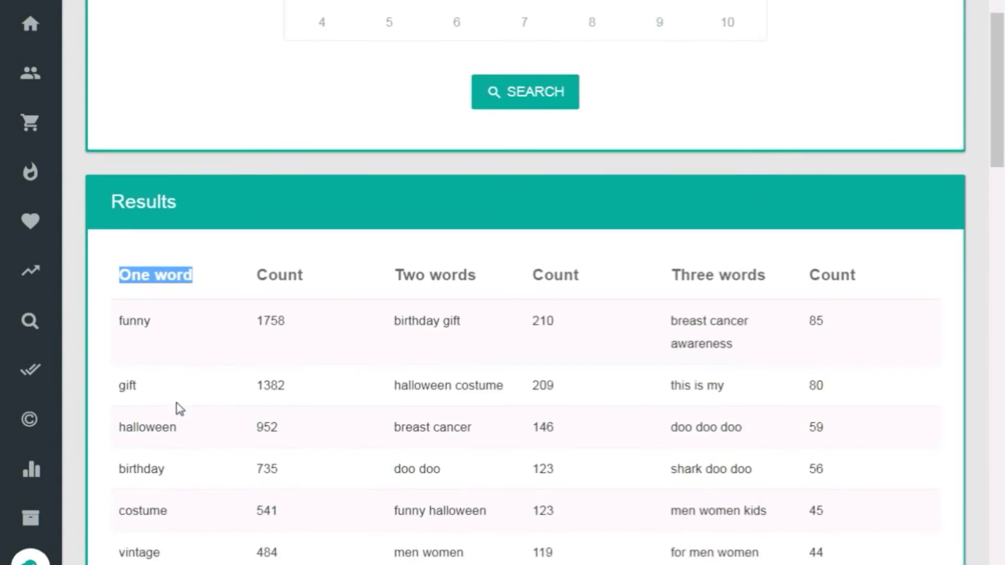
scroll(179, 408, down, 1)
scroll(179, 408, down, 5)
scroll(179, 408, down, 2)
scroll(179, 410, down, 4)
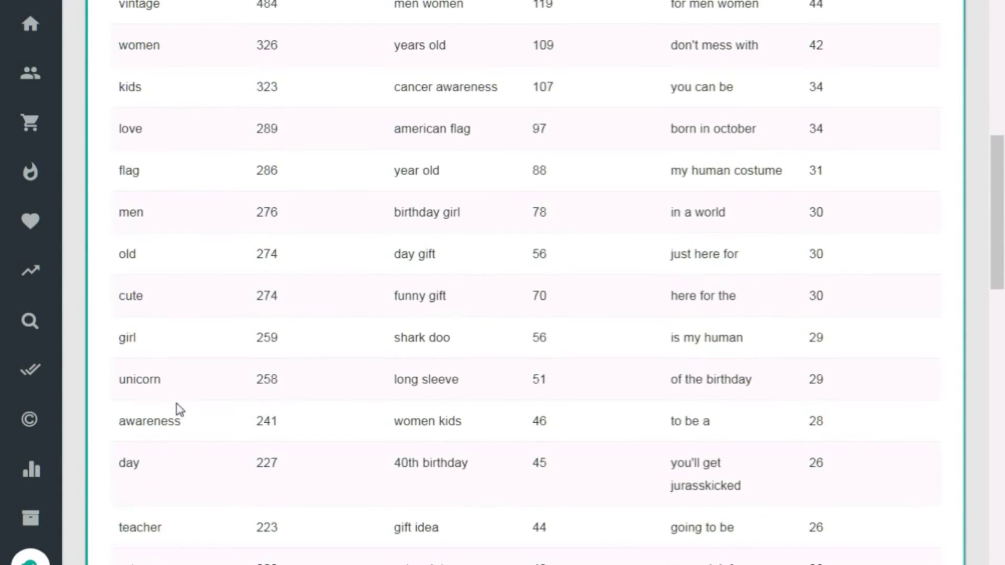
scroll(179, 409, down, 4)
scroll(197, 409, up, 7)
scroll(197, 408, up, 1)
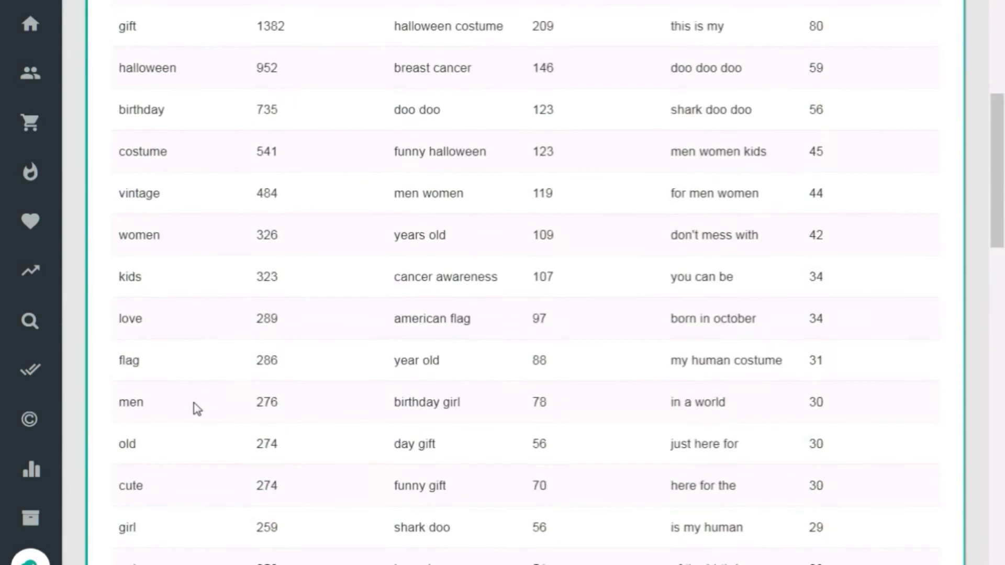
scroll(197, 408, up, 12)
scroll(195, 409, down, 6)
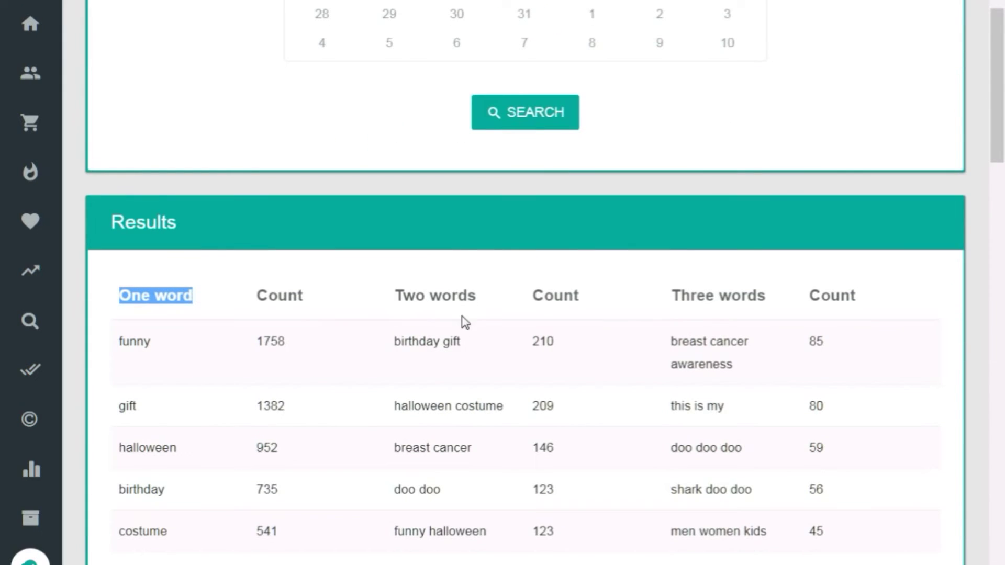
Step: Highlight the 'Two words' keyword heading in the October 3 Keyword Cloud
double_click(441, 297)
click(437, 309)
triple_click(437, 309)
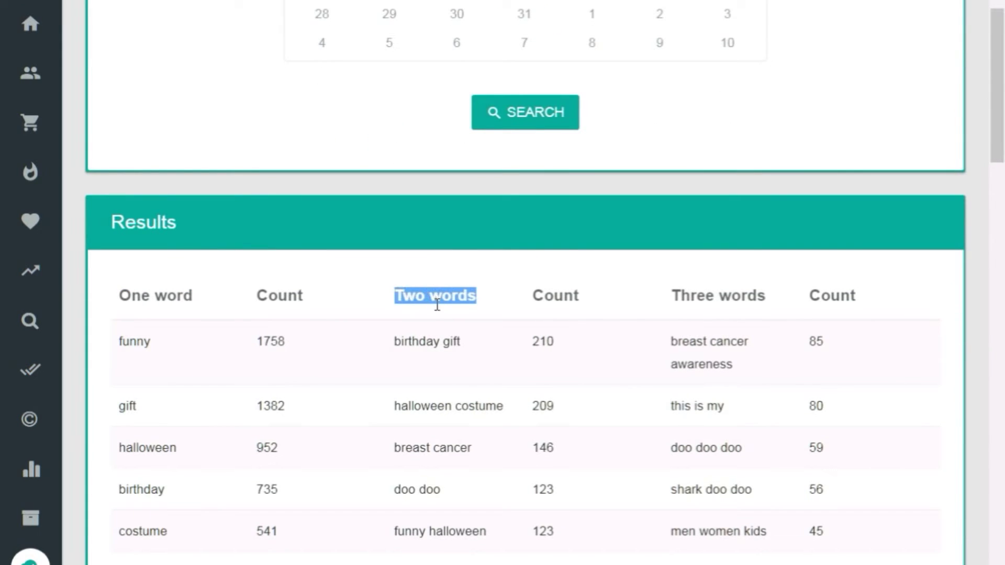
scroll(438, 314, down, 5)
scroll(431, 309, down, 3)
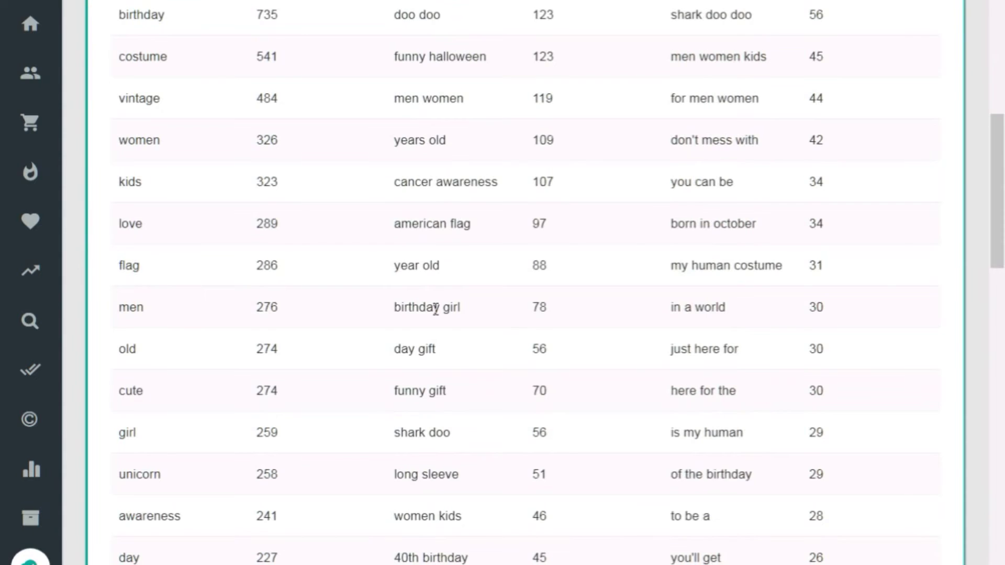
scroll(435, 309, up, 8)
scroll(435, 309, up, 4)
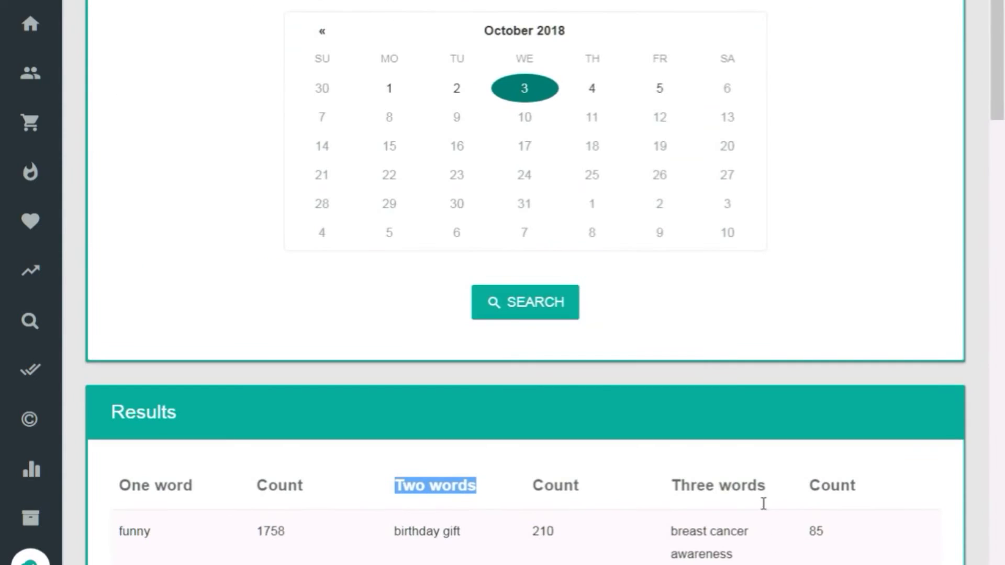
Step: Highlight the 'Three words' heading, then expand Trend Hunter in the sidebar
triple_click(723, 510)
scroll(723, 510, down, 6)
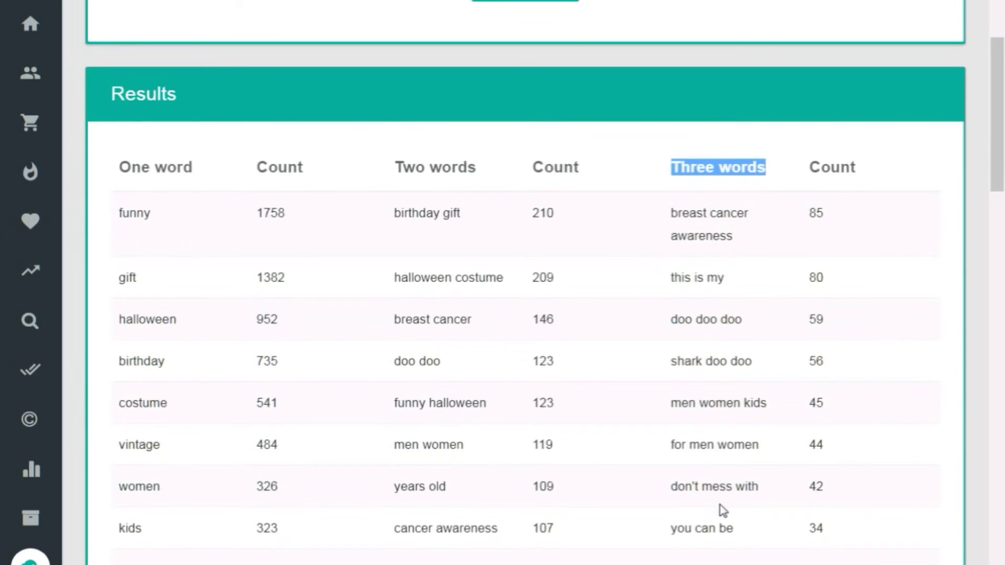
scroll(723, 510, down, 2)
scroll(722, 510, down, 5)
scroll(722, 511, up, 2)
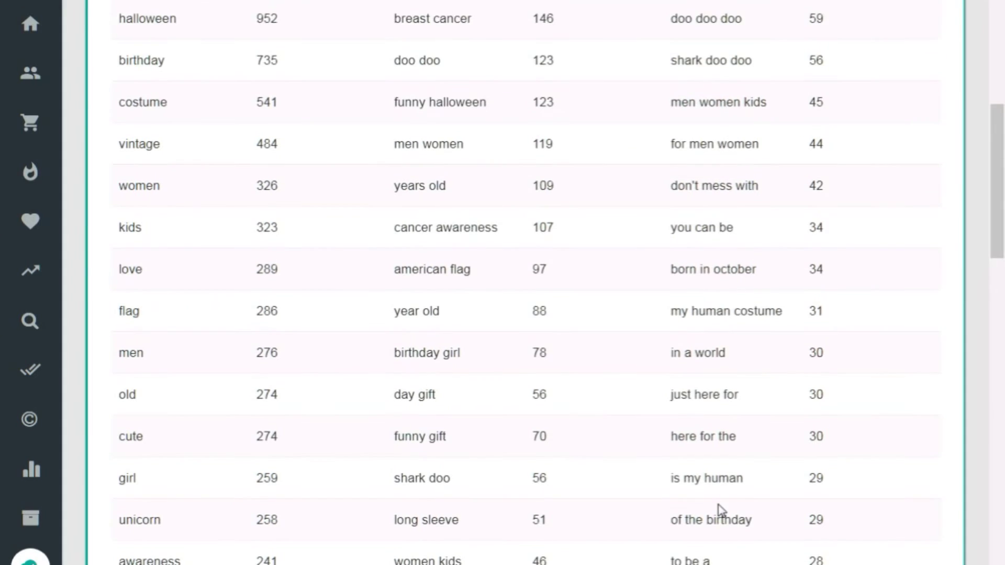
scroll(722, 510, up, 5)
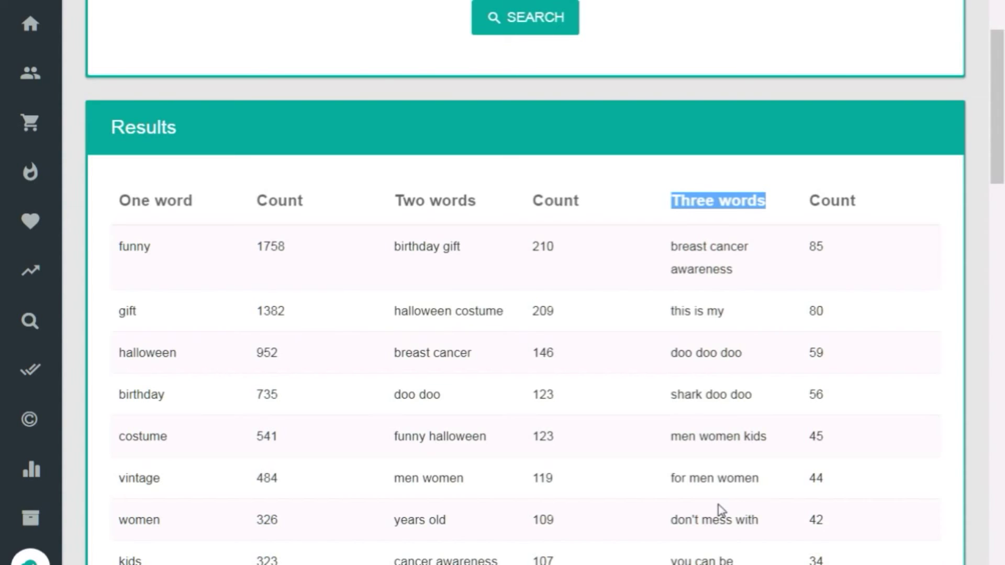
scroll(718, 506, up, 5)
scroll(718, 505, up, 2)
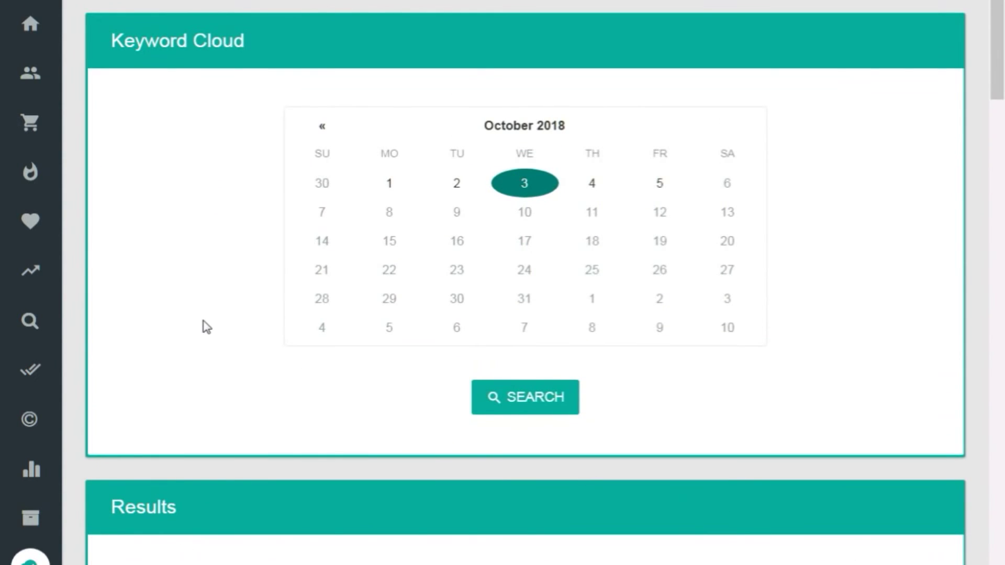
scroll(172, 384, down, 5)
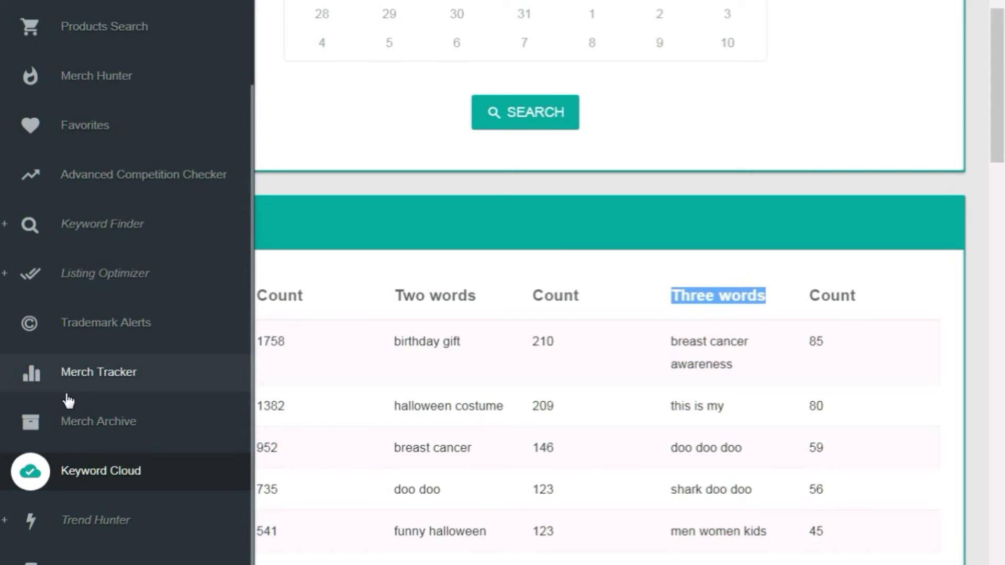
click(117, 520)
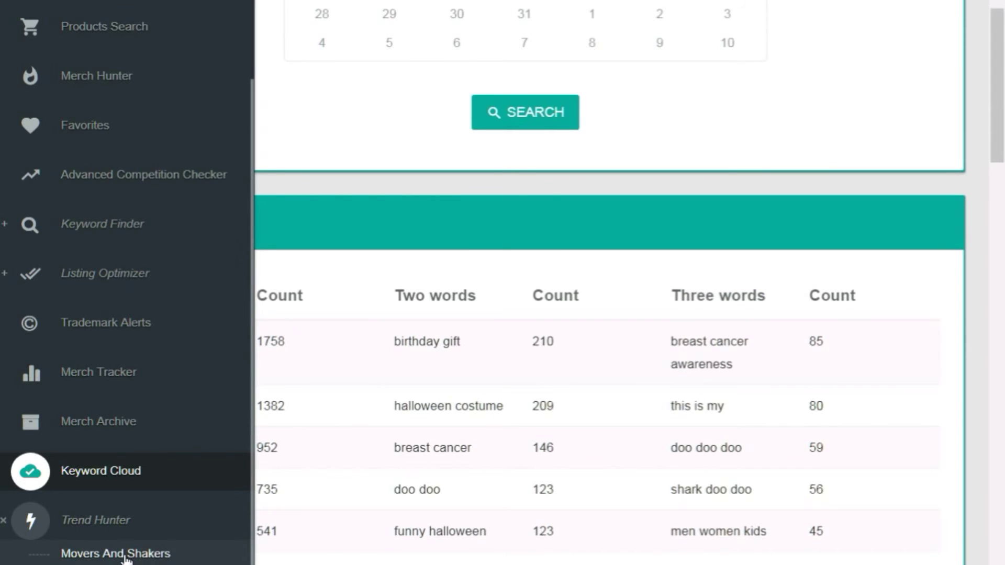
Step: Open Daily Movers And Shakers: 500 products, $12.99–$24.99, averaging $18.49, average BSR 301 330
click(126, 556)
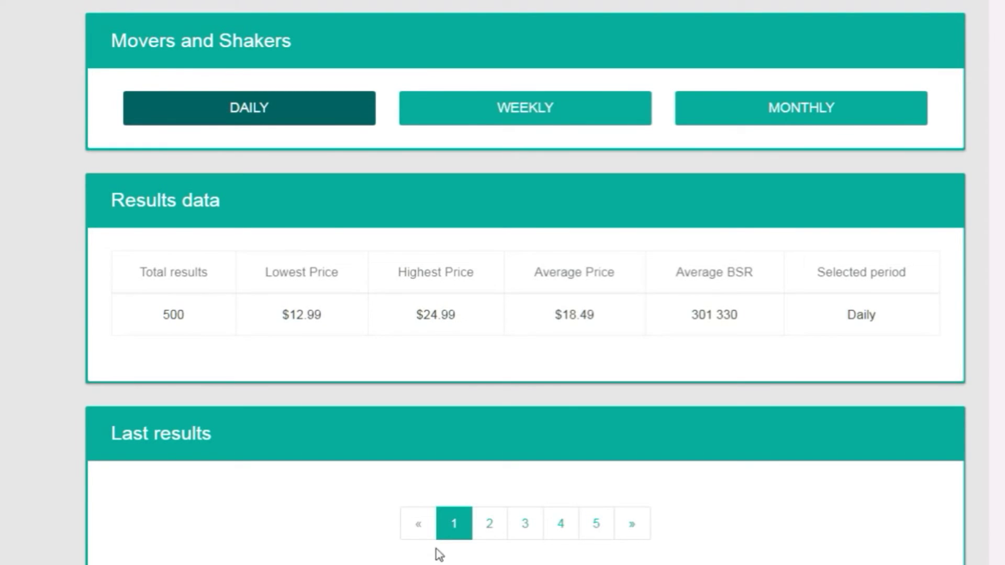
scroll(443, 520, down, 9)
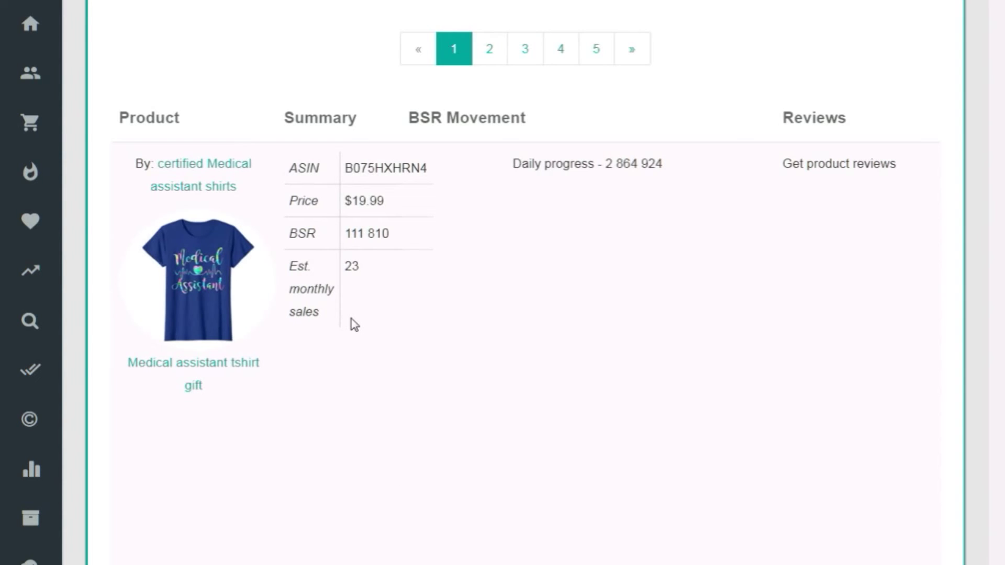
scroll(352, 323, up, 1)
scroll(354, 327, up, 8)
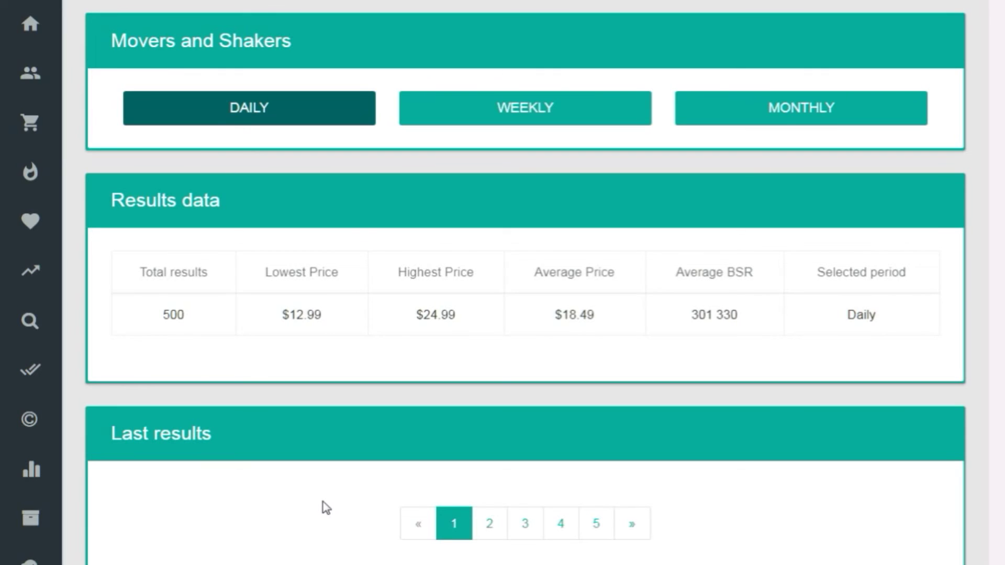
scroll(326, 508, down, 15)
scroll(326, 508, down, 5)
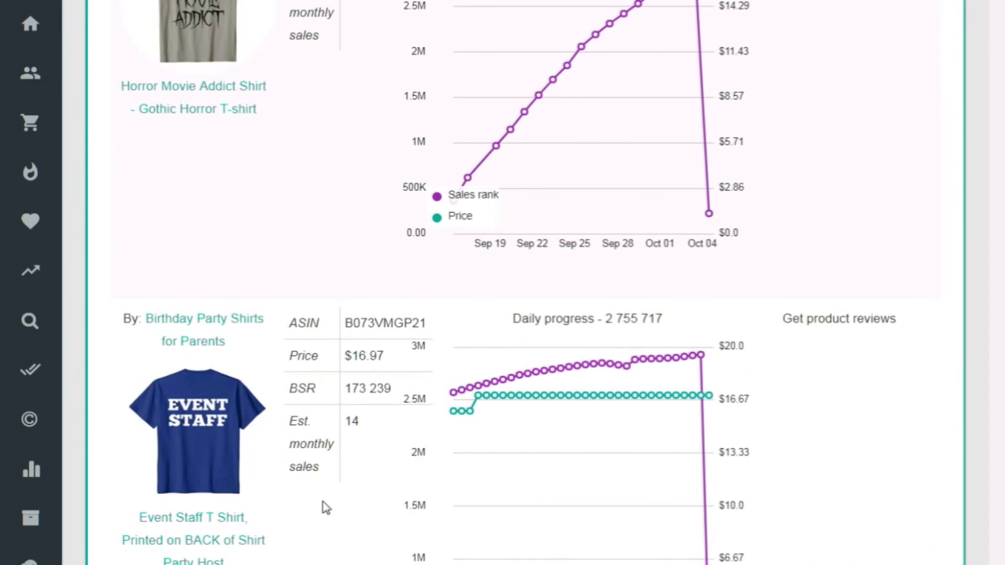
scroll(326, 508, up, 5)
scroll(326, 508, up, 5)
scroll(325, 508, up, 1)
scroll(325, 508, up, 6)
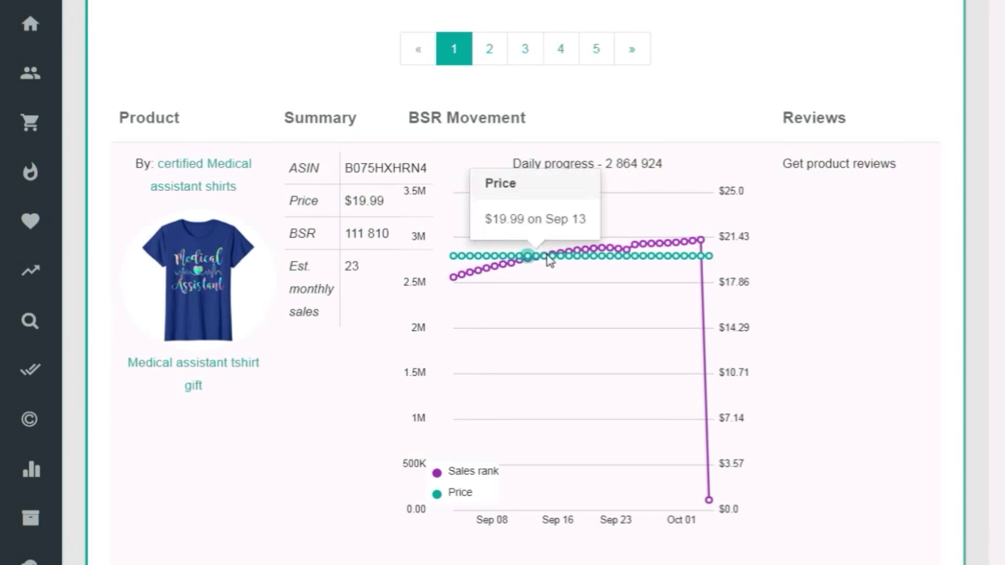
mouse_move(685, 247)
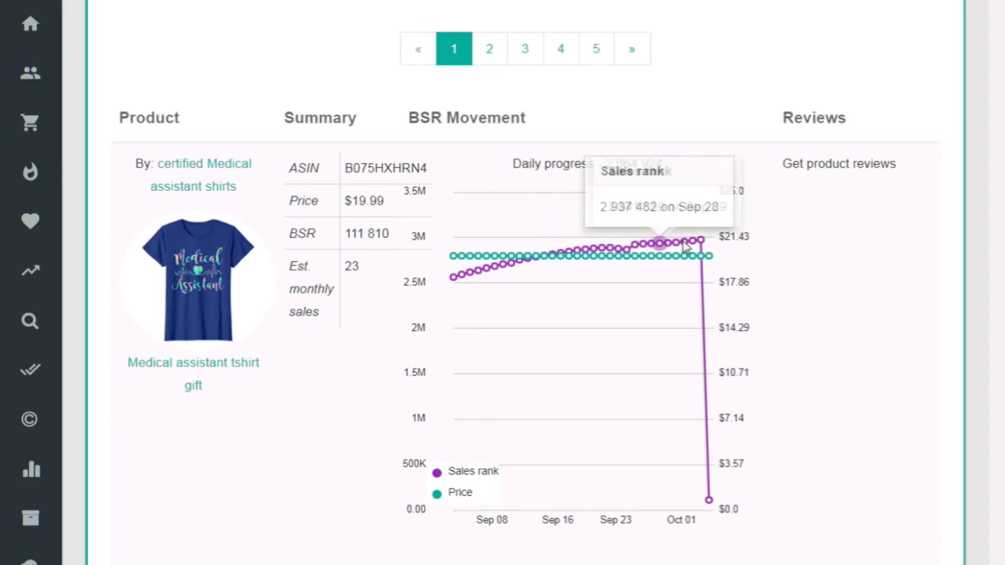
scroll(628, 266, down, 2)
scroll(626, 265, down, 1)
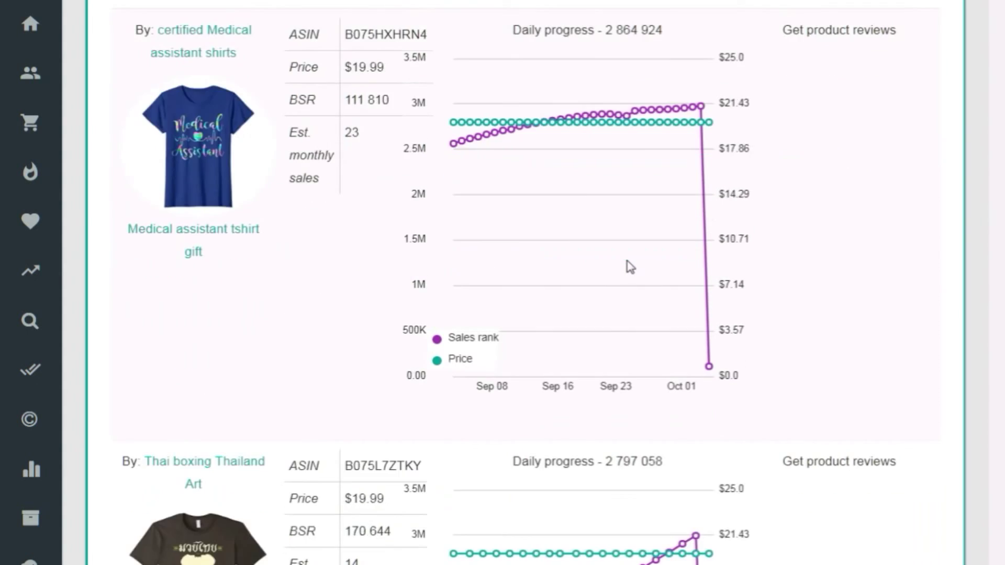
scroll(626, 265, down, 4)
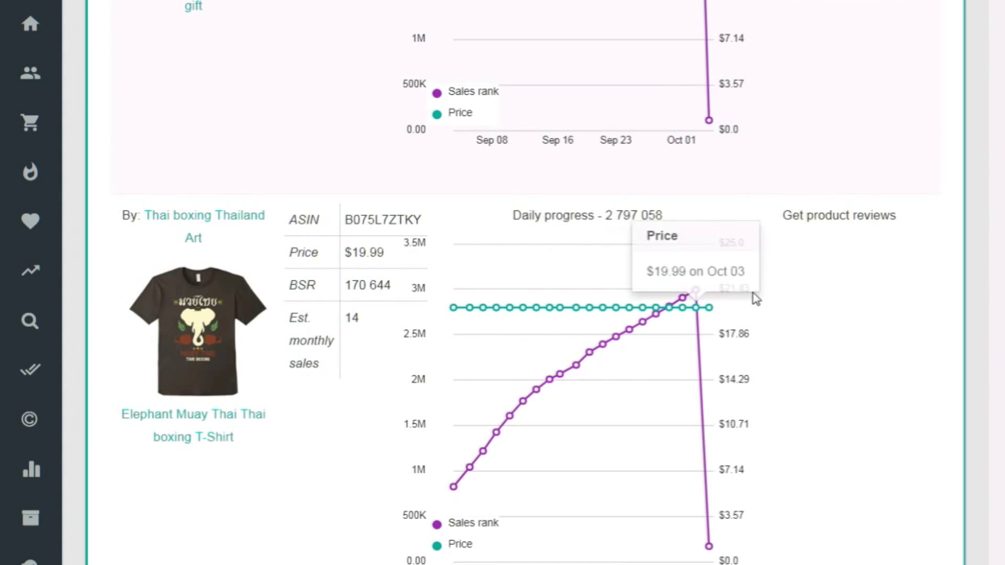
scroll(763, 301, down, 9)
scroll(758, 298, down, 1)
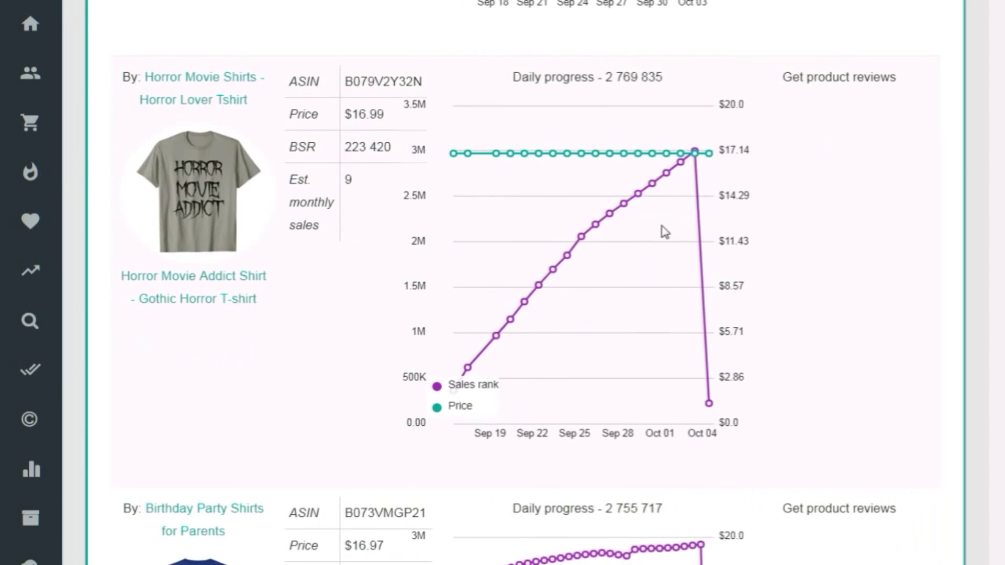